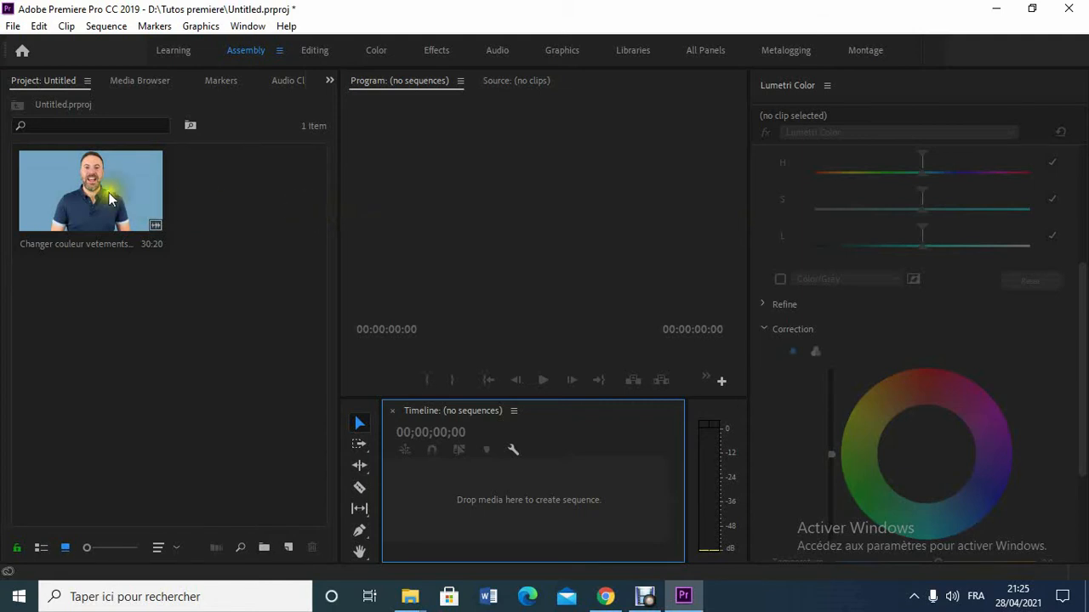
Create a new sequence from the "Changer couleur vetements" clip and widen the program monitor.
{"action": "left_click_drag", "start_coordinate": [102, 194], "coordinate": [514, 500]}
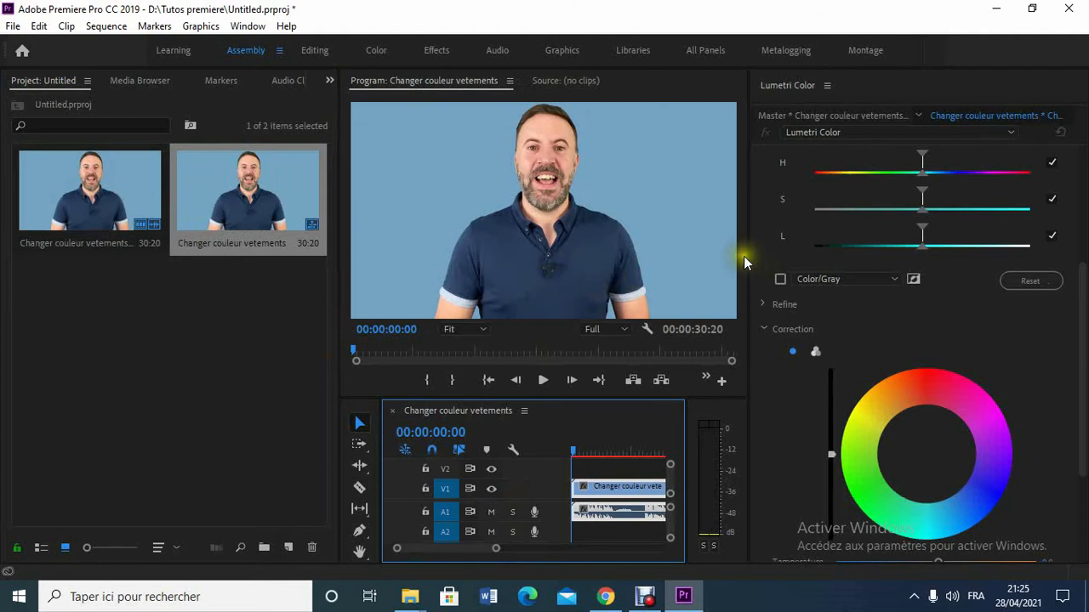
{"action": "left_click_drag", "start_coordinate": [749, 260], "coordinate": [879, 296]}
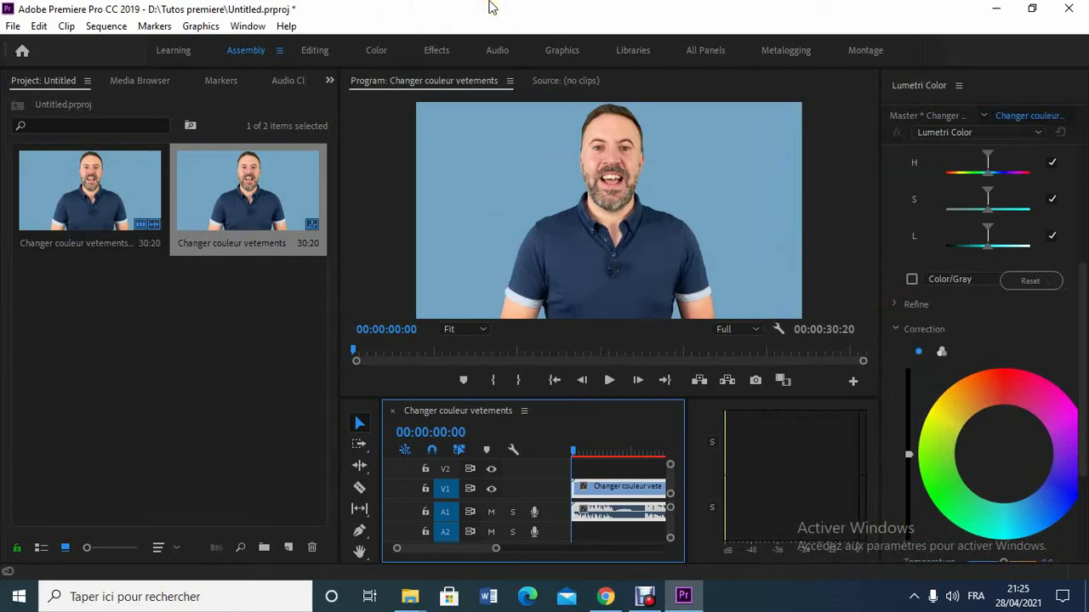
{"action": "left_click", "coordinate": [248, 27]}
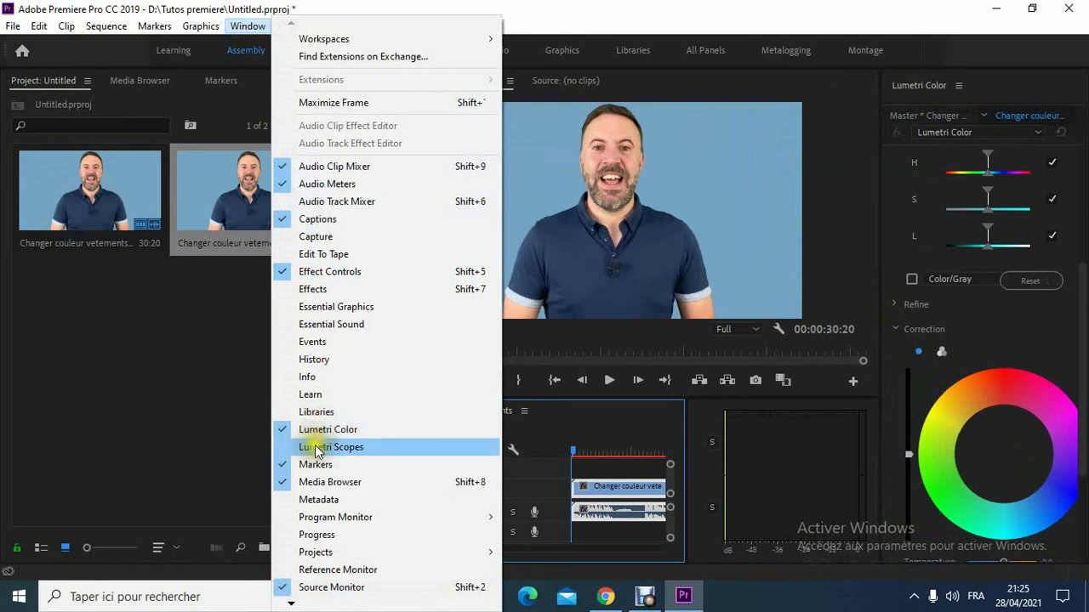
{"action": "left_click", "coordinate": [867, 245]}
Sample the navy blue of the man's shirt as the HSL Secondary key colour in Lumetri Color.
{"action": "left_click", "coordinate": [1083, 279]}
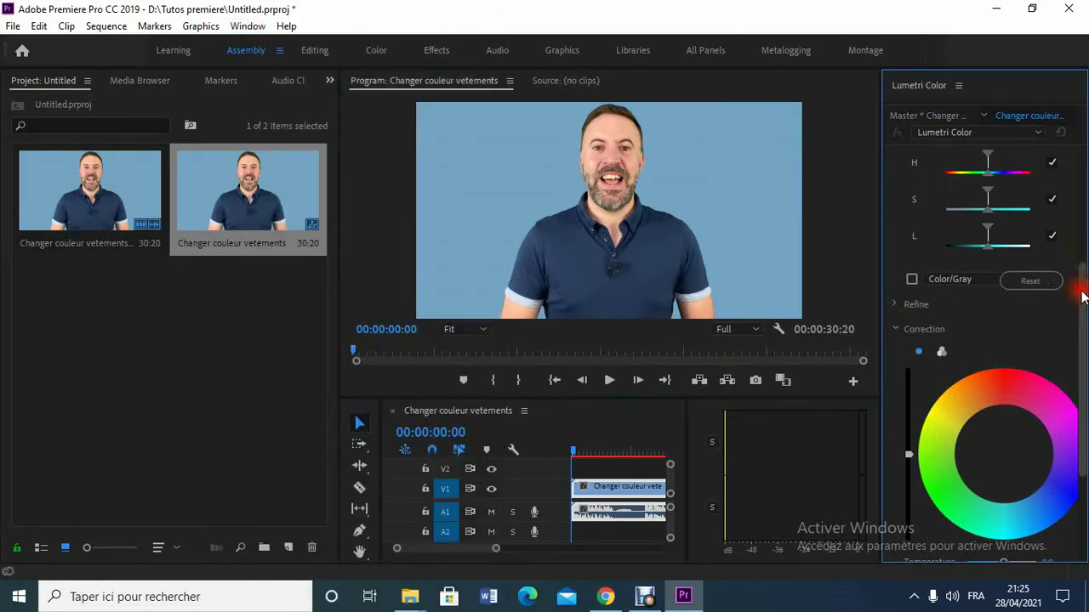
{"action": "scroll", "coordinate": [946, 271], "scroll_direction": "up", "scroll_amount": 5}
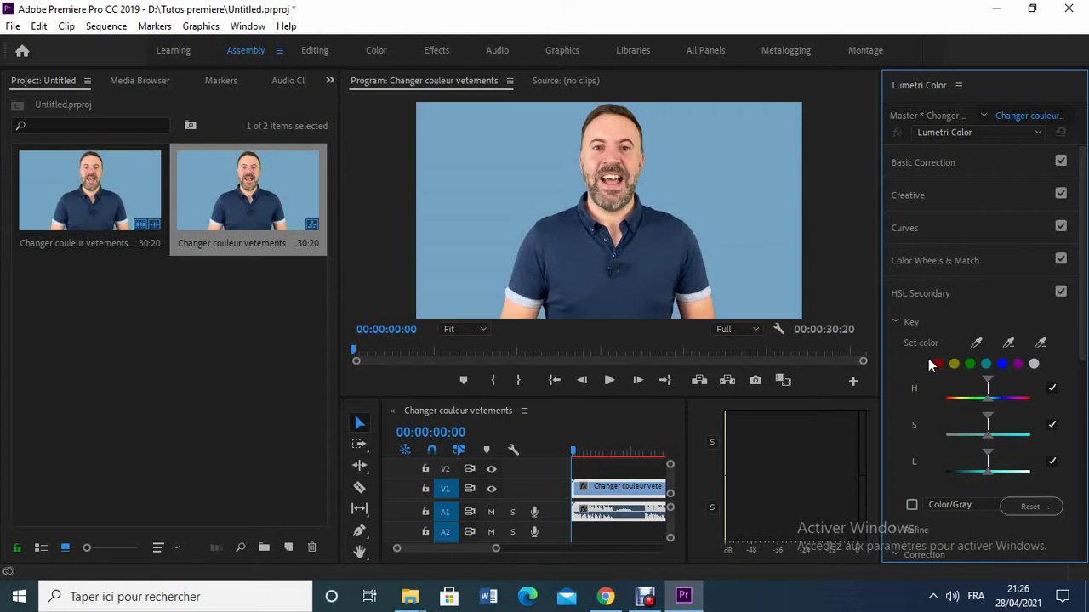
{"action": "left_click", "coordinate": [978, 343]}
{"action": "left_click", "coordinate": [653, 245]}
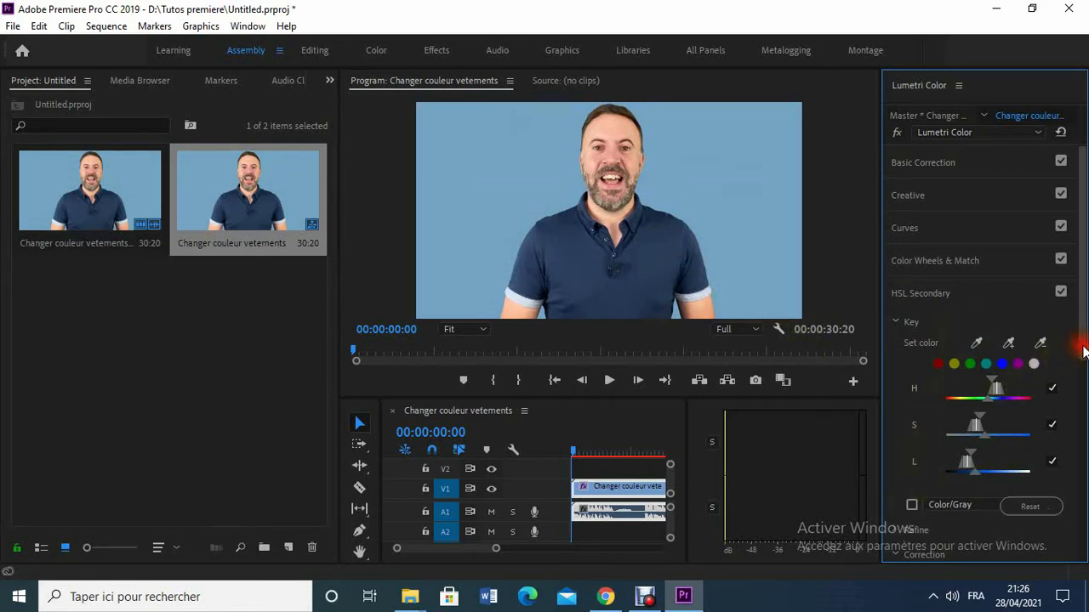
Preview the key as Color/Gray and extend the saturation and luminance ranges upward until the whole shirt is selected.
{"action": "left_click_drag", "start_coordinate": [1081, 343], "coordinate": [1082, 380]}
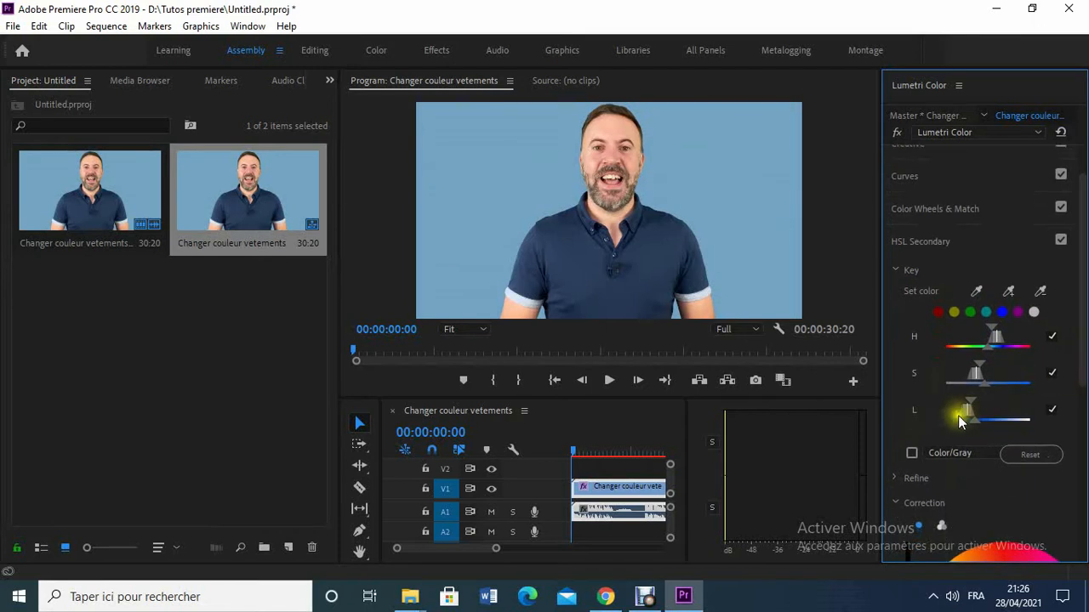
{"action": "left_click", "coordinate": [911, 455]}
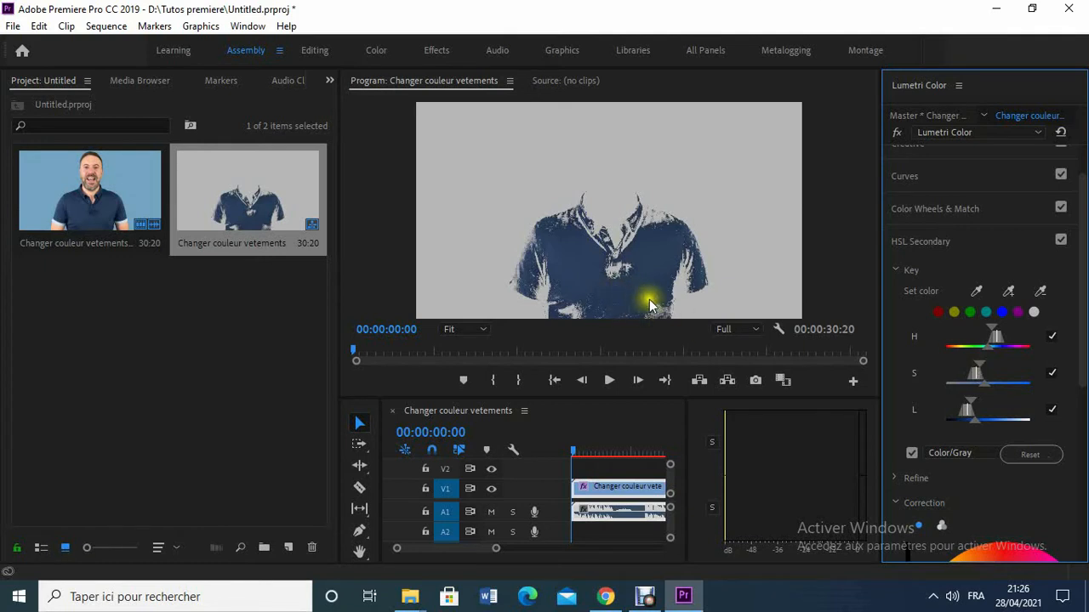
{"action": "left_click_drag", "start_coordinate": [977, 360], "coordinate": [1012, 359]}
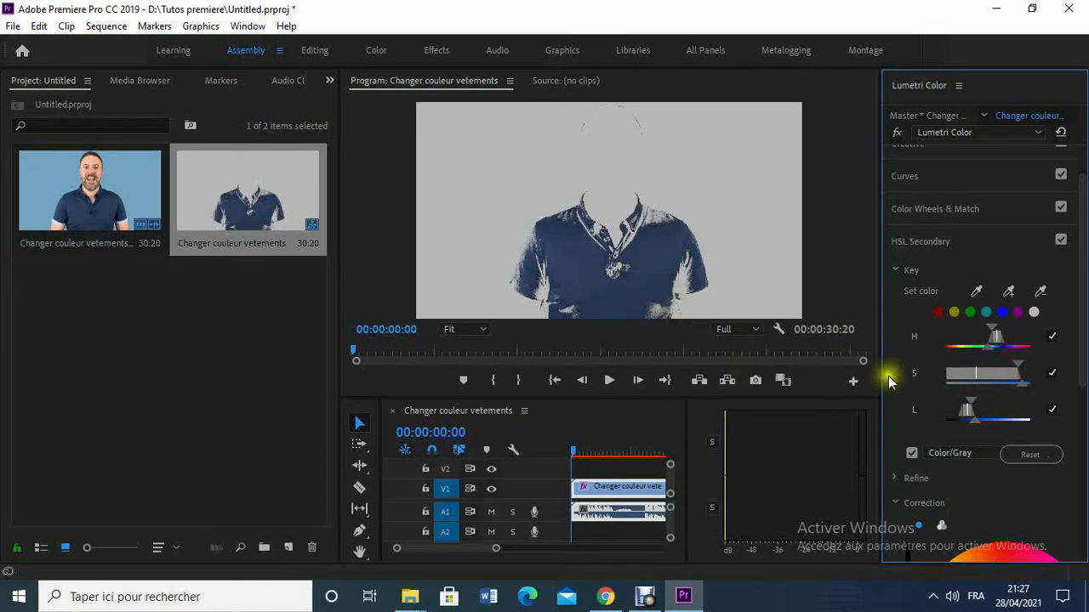
{"action": "mouse_move", "coordinate": [969, 402]}
{"action": "left_mouse_down"}
{"action": "mouse_move", "coordinate": [1009, 404]}
{"action": "mouse_move", "coordinate": [987, 406]}
{"action": "left_mouse_up"}
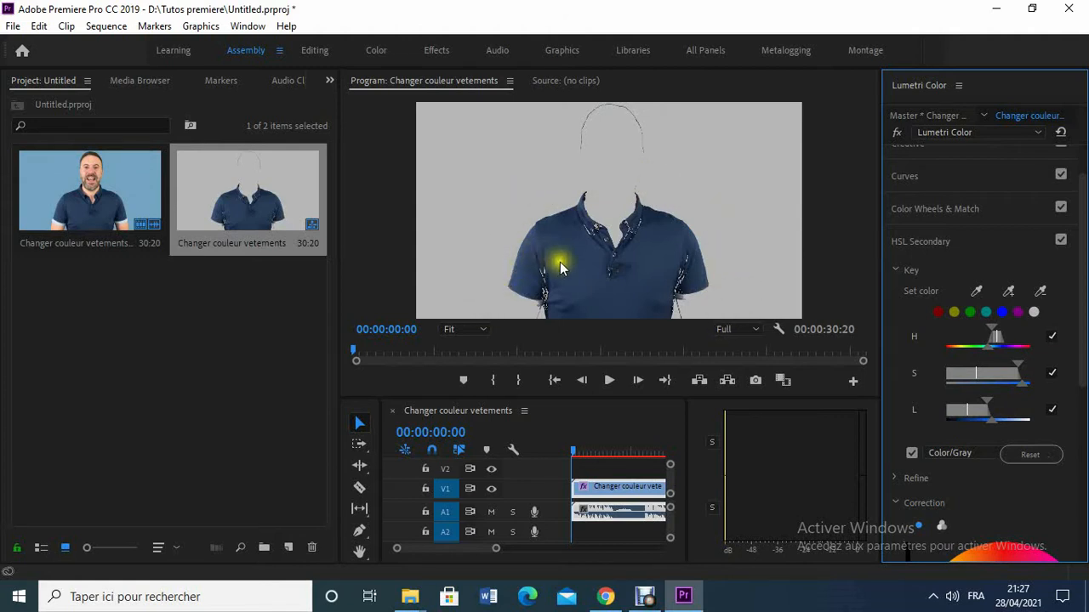
Draw a closed five-point pen mask around the shirt on the clip's Lumetri Color effect.
{"action": "left_click", "coordinate": [334, 80]}
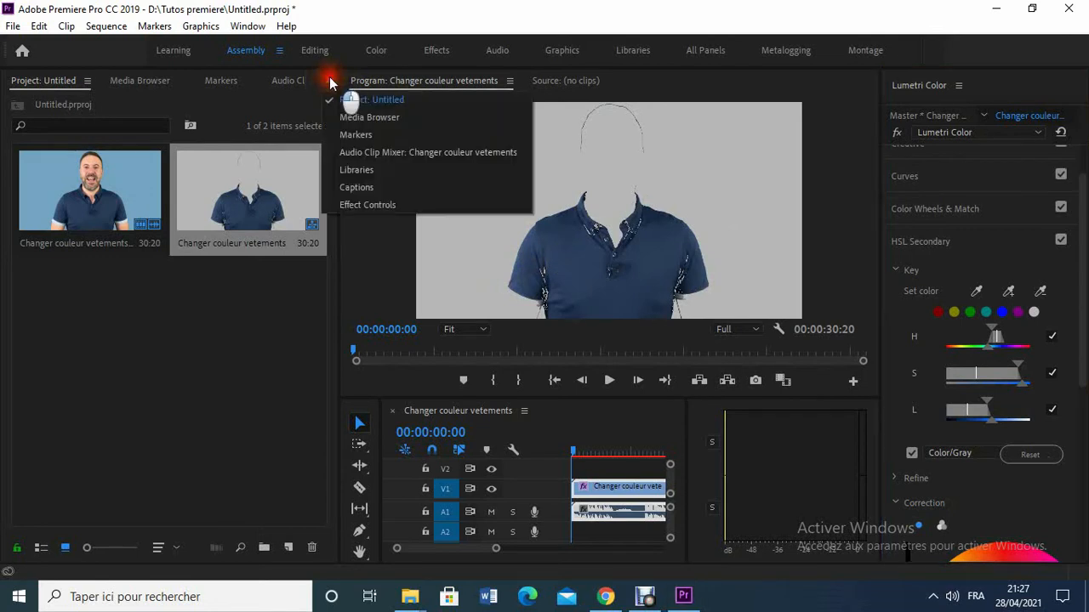
{"action": "left_click", "coordinate": [355, 209]}
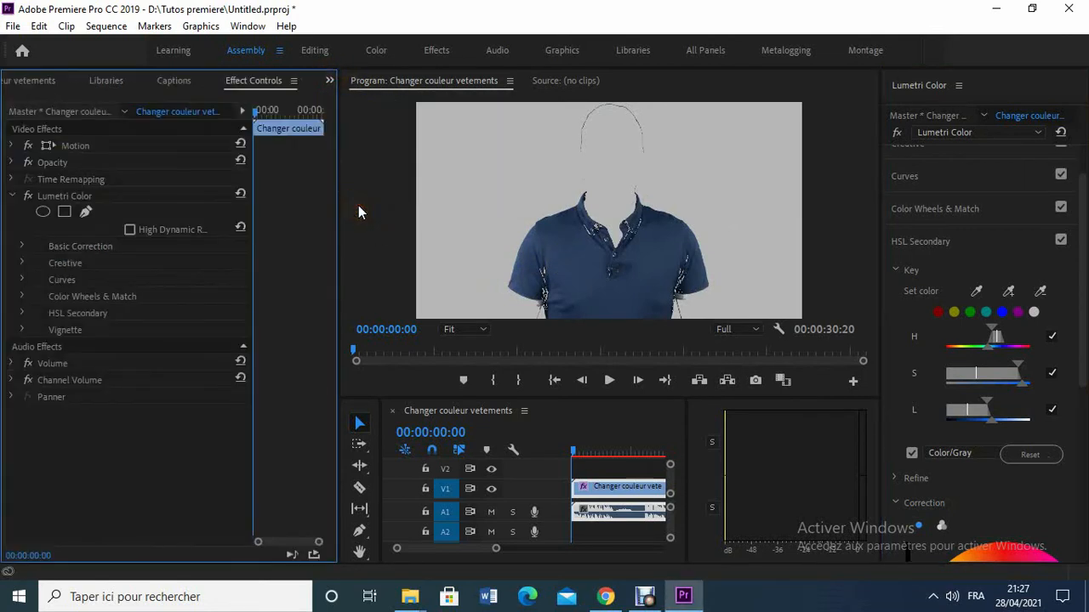
{"action": "left_click", "coordinate": [86, 210]}
{"action": "left_click", "coordinate": [372, 245]}
{"action": "left_click", "coordinate": [474, 292]}
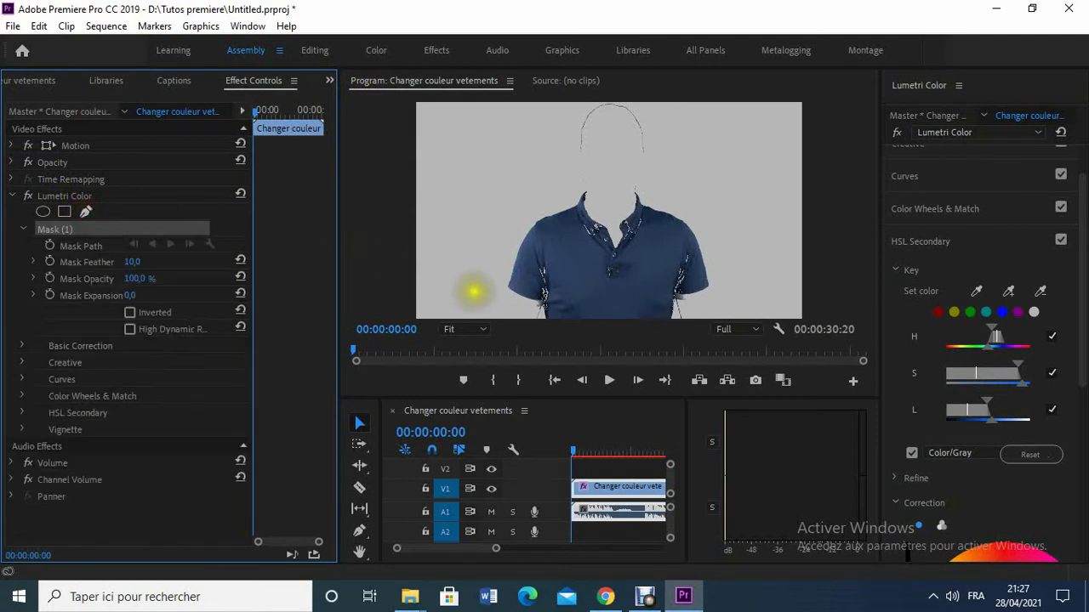
{"action": "left_click", "coordinate": [499, 315]}
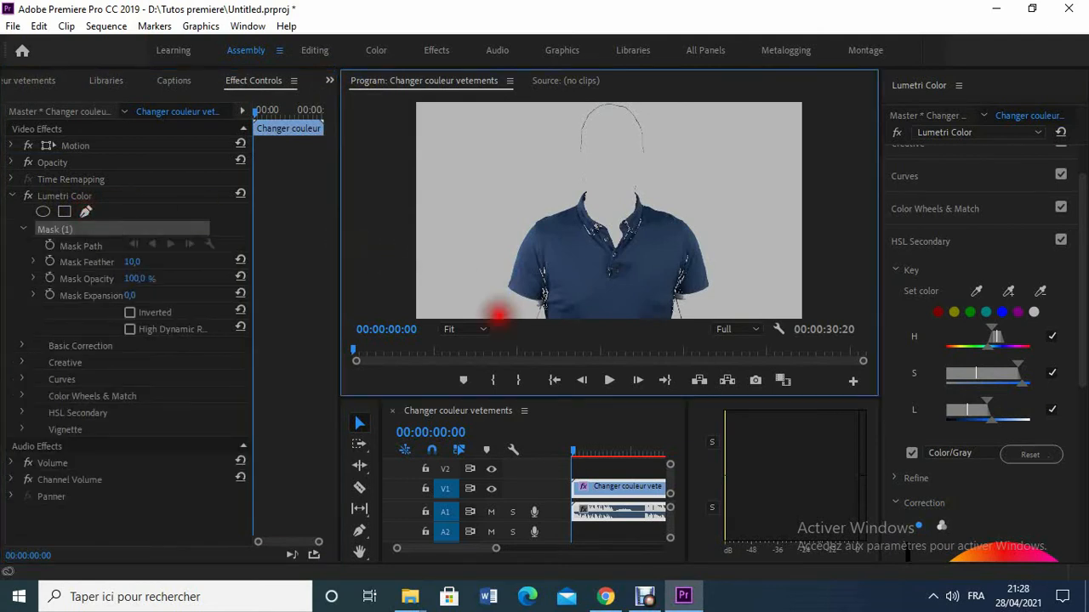
{"action": "left_click", "coordinate": [515, 193]}
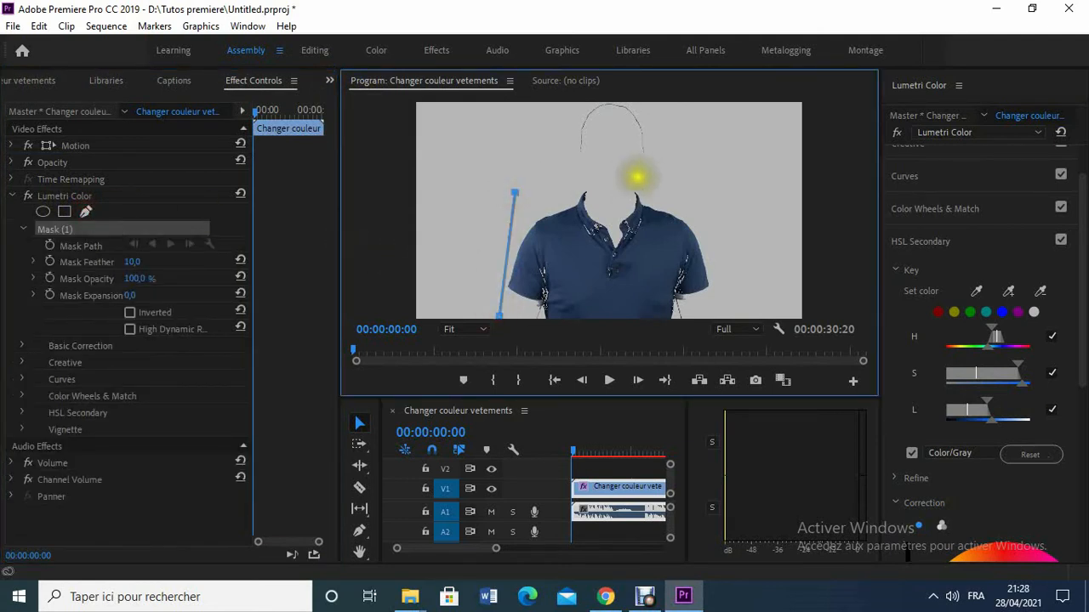
{"action": "left_click", "coordinate": [659, 179]}
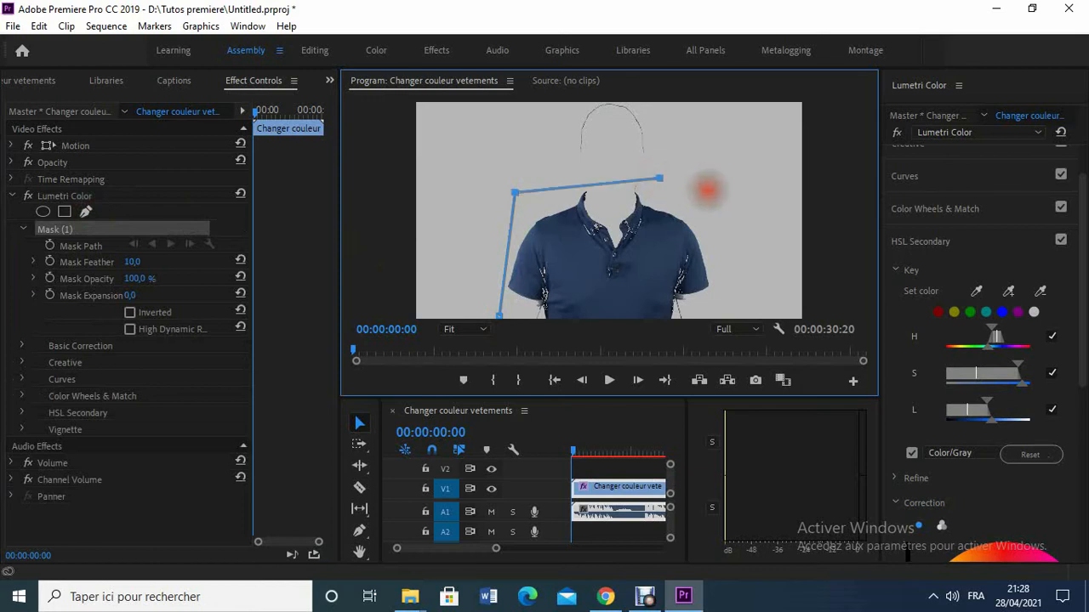
{"action": "left_click", "coordinate": [707, 191]}
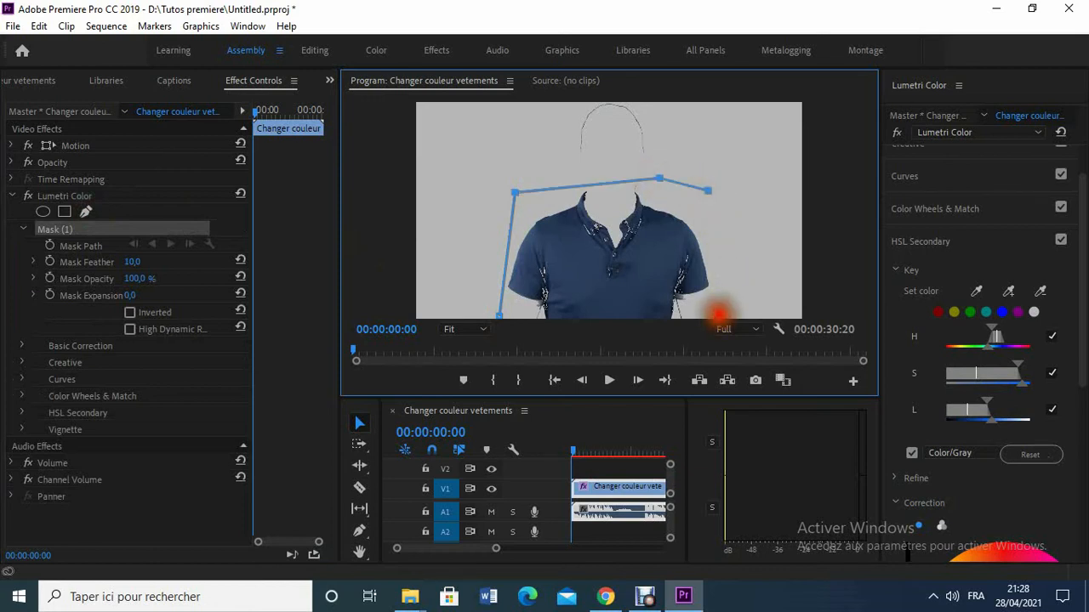
{"action": "left_click", "coordinate": [719, 317]}
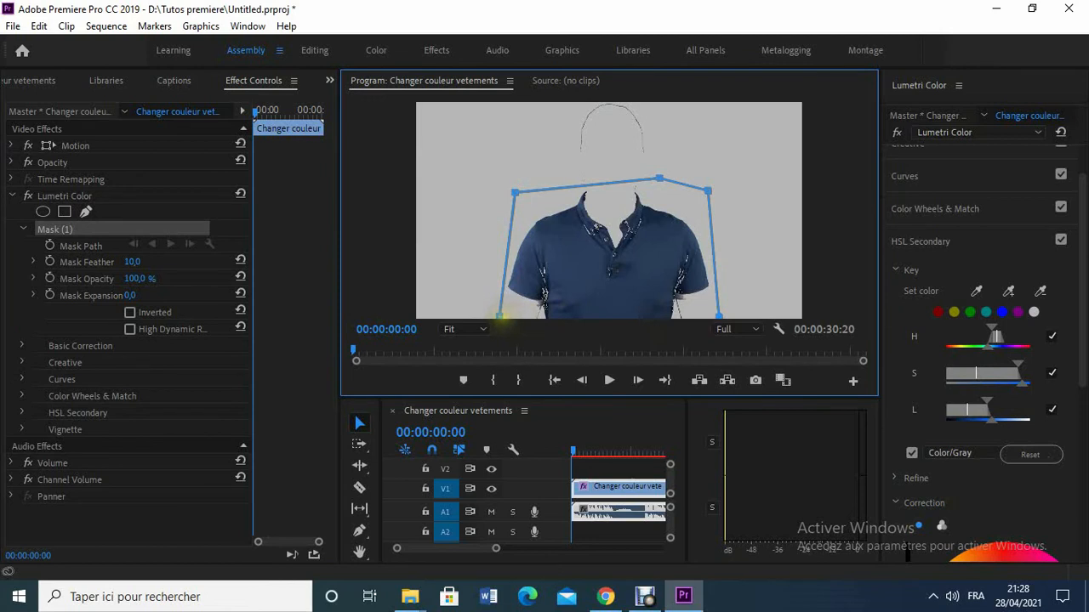
{"action": "left_click", "coordinate": [500, 317]}
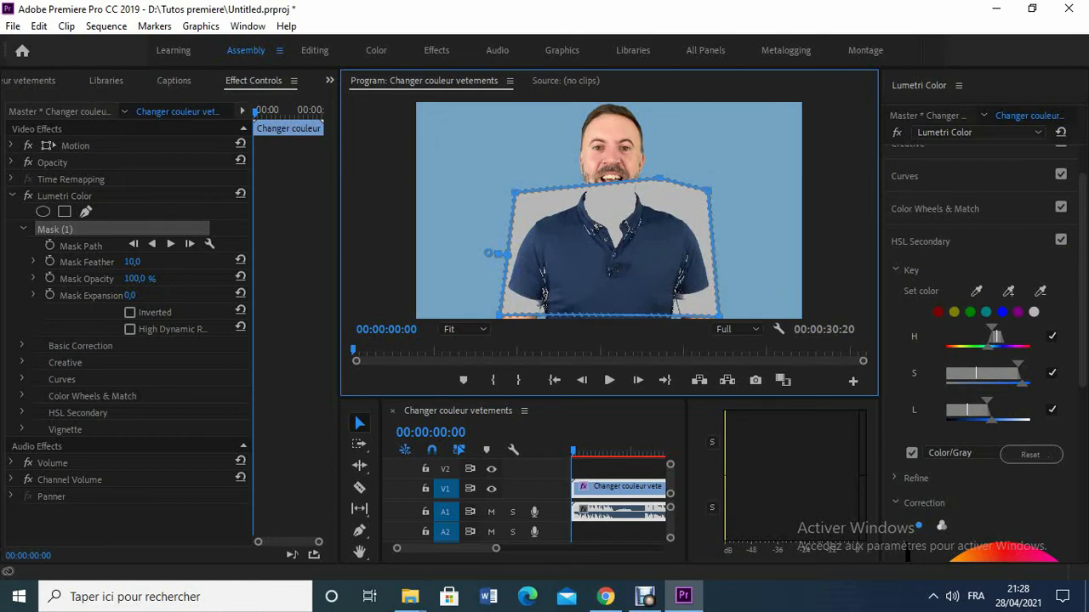
Shift the HSL Secondary correction wheel to red for the shirt and turn off the Color/Gray preview.
{"action": "left_click", "coordinate": [1083, 247]}
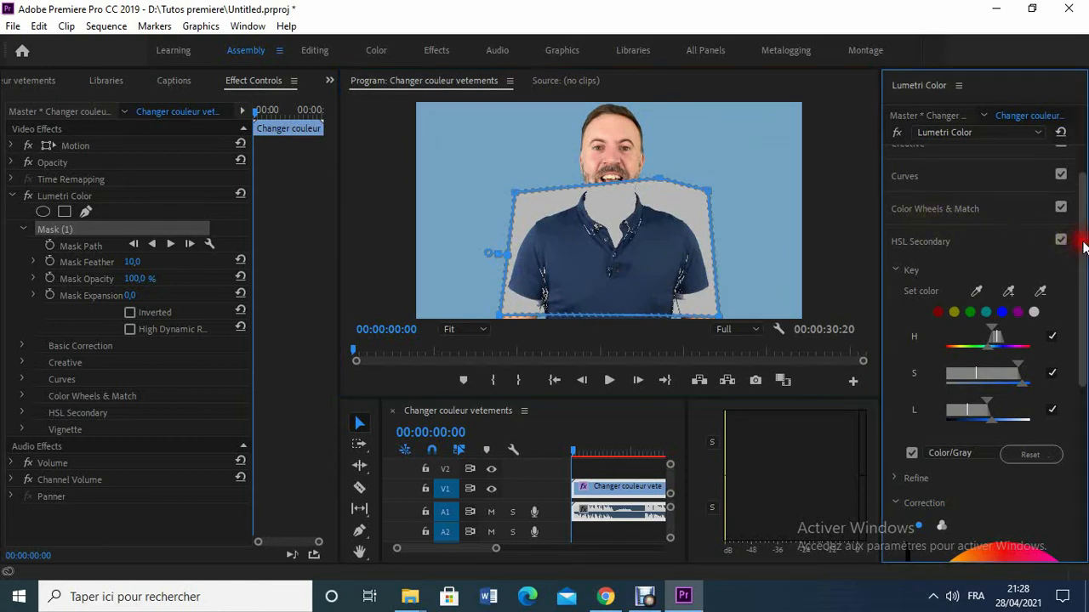
{"action": "mouse_move", "coordinate": [1083, 247]}
{"action": "left_mouse_down"}
{"action": "mouse_move", "coordinate": [1084, 351]}
{"action": "mouse_move", "coordinate": [1087, 265]}
{"action": "left_mouse_up"}
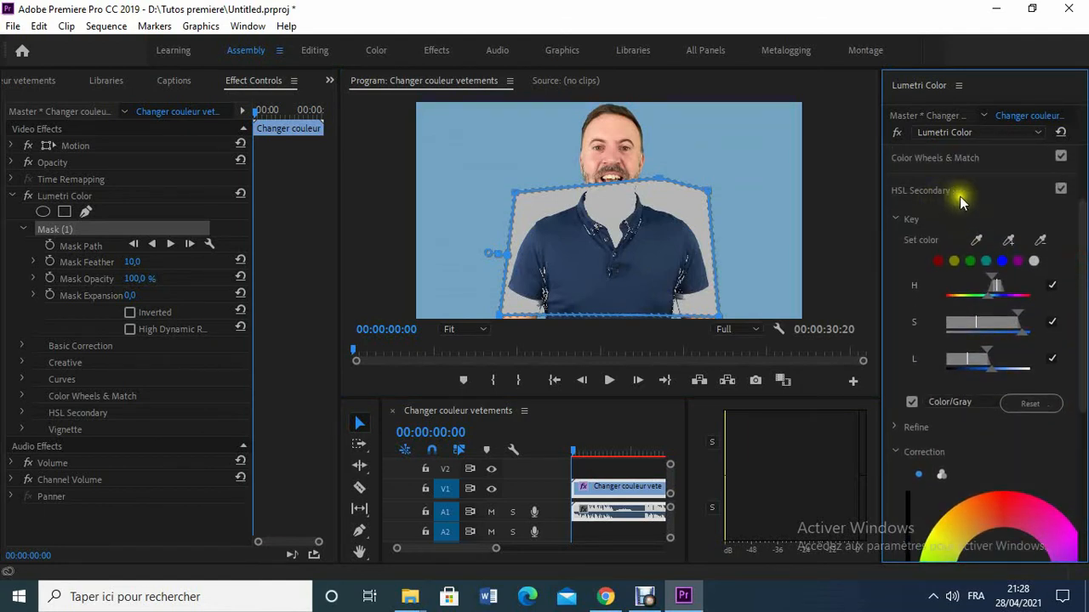
{"action": "left_click_drag", "start_coordinate": [1083, 259], "coordinate": [1084, 353]}
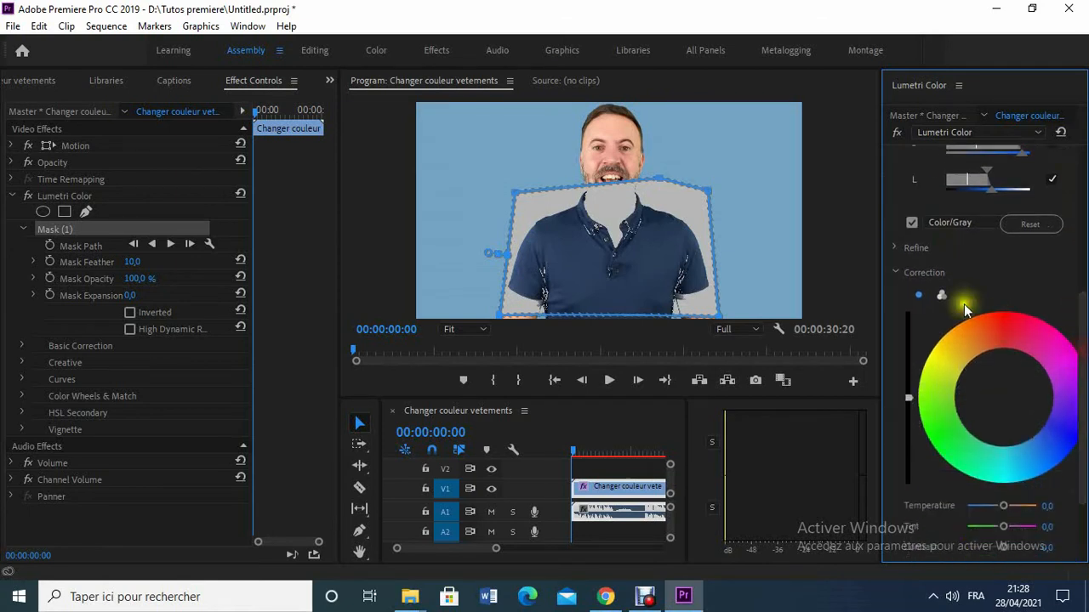
{"action": "left_click", "coordinate": [1010, 328]}
{"action": "mouse_move", "coordinate": [1010, 328]}
{"action": "left_mouse_down"}
{"action": "mouse_move", "coordinate": [978, 301]}
{"action": "mouse_move", "coordinate": [1009, 326]}
{"action": "left_mouse_up"}
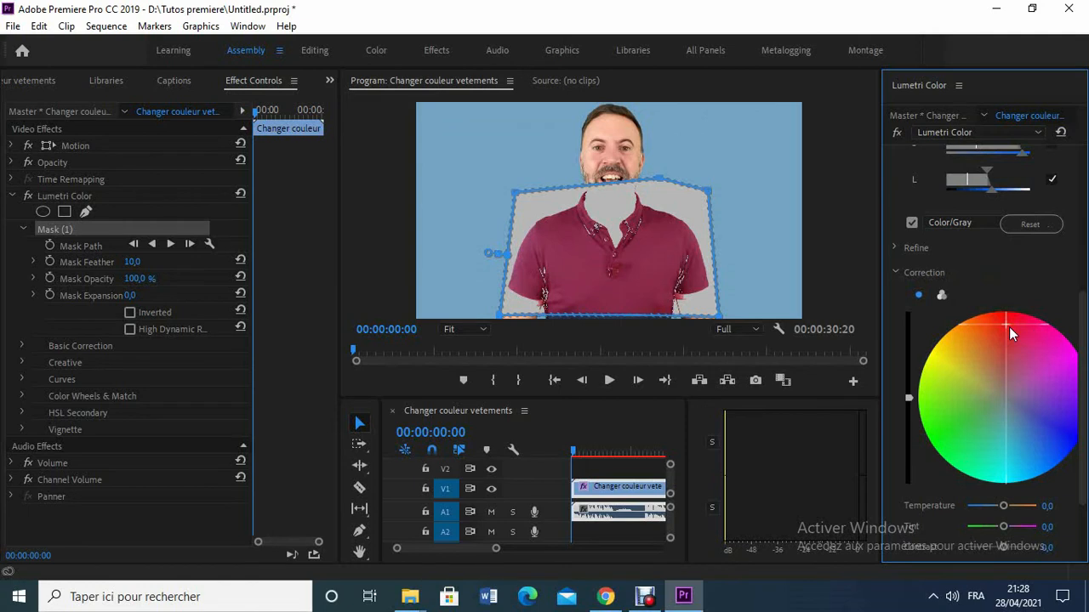
{"action": "left_click", "coordinate": [911, 223]}
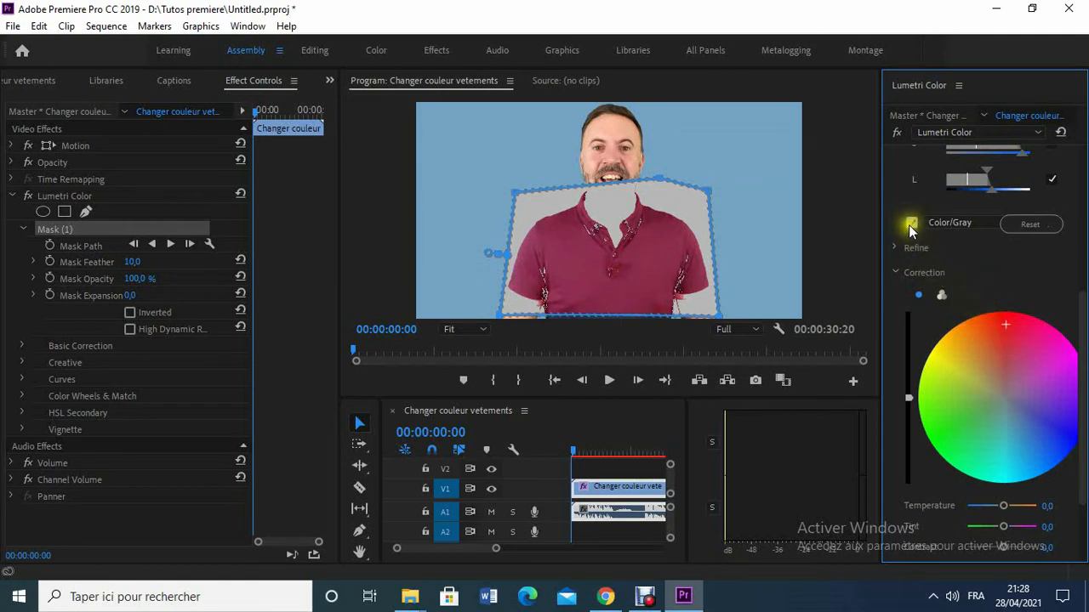
{"action": "left_click", "coordinate": [911, 224]}
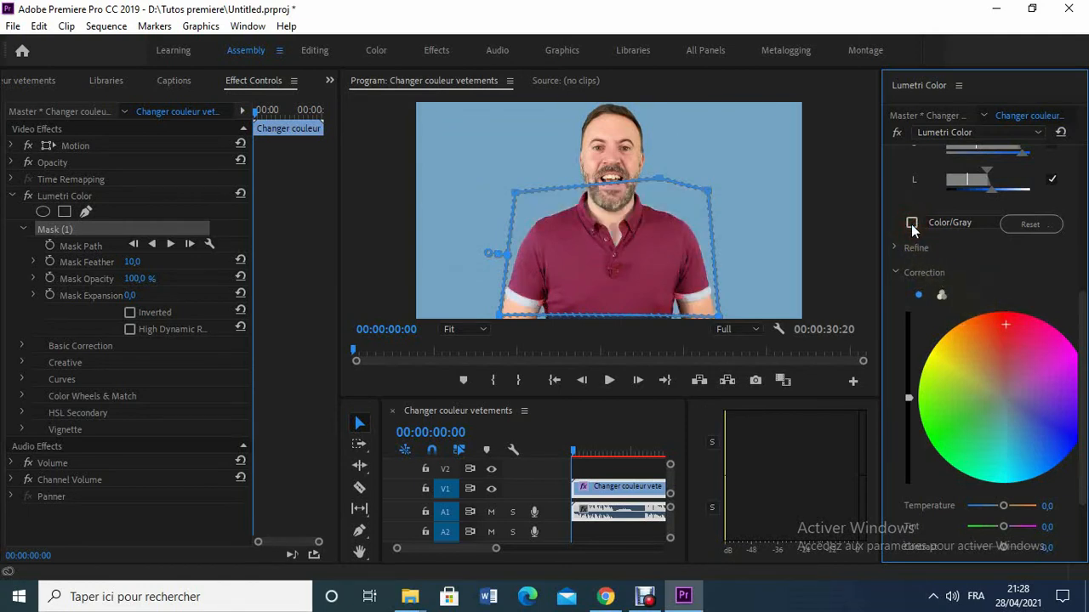
Deselect the mask, play the sequence to 00:00:05:00 to check the red shirt, and solo audio track A1.
{"action": "left_click", "coordinate": [73, 146]}
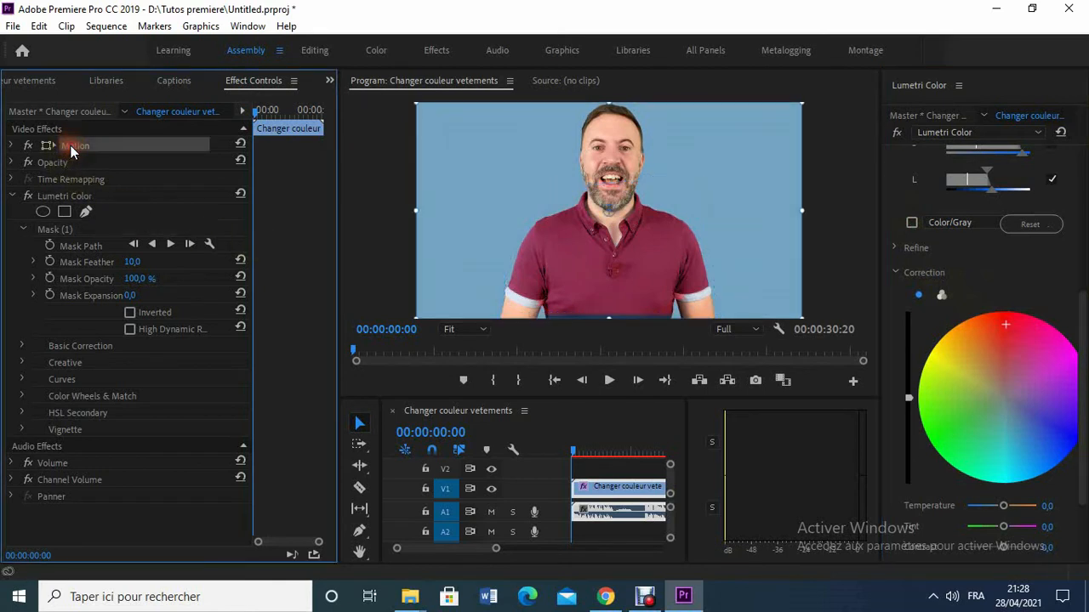
{"action": "left_click", "coordinate": [609, 383]}
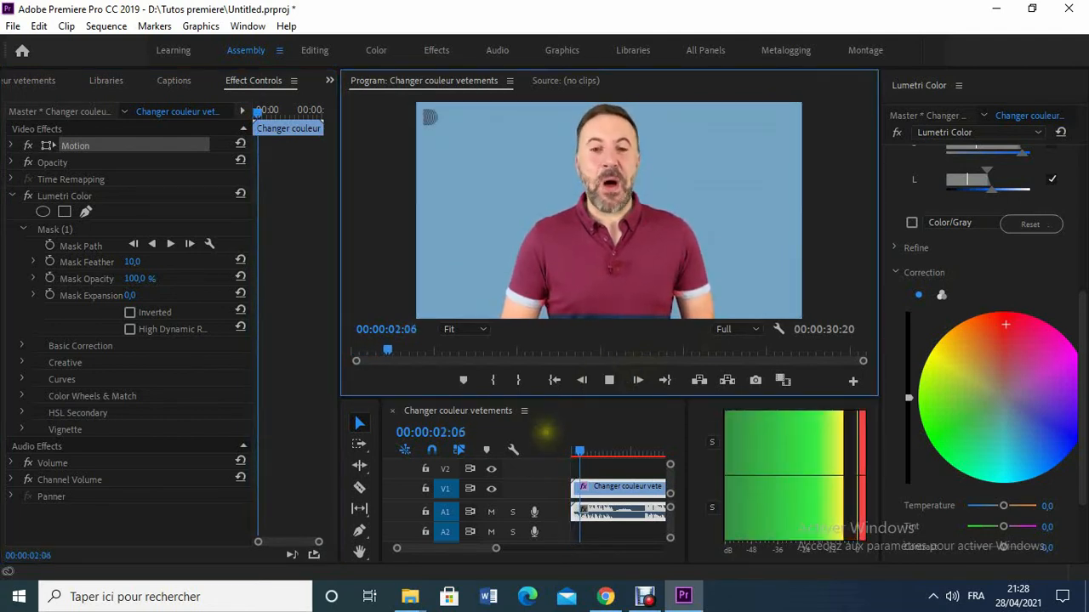
{"action": "left_click", "coordinate": [512, 511]}
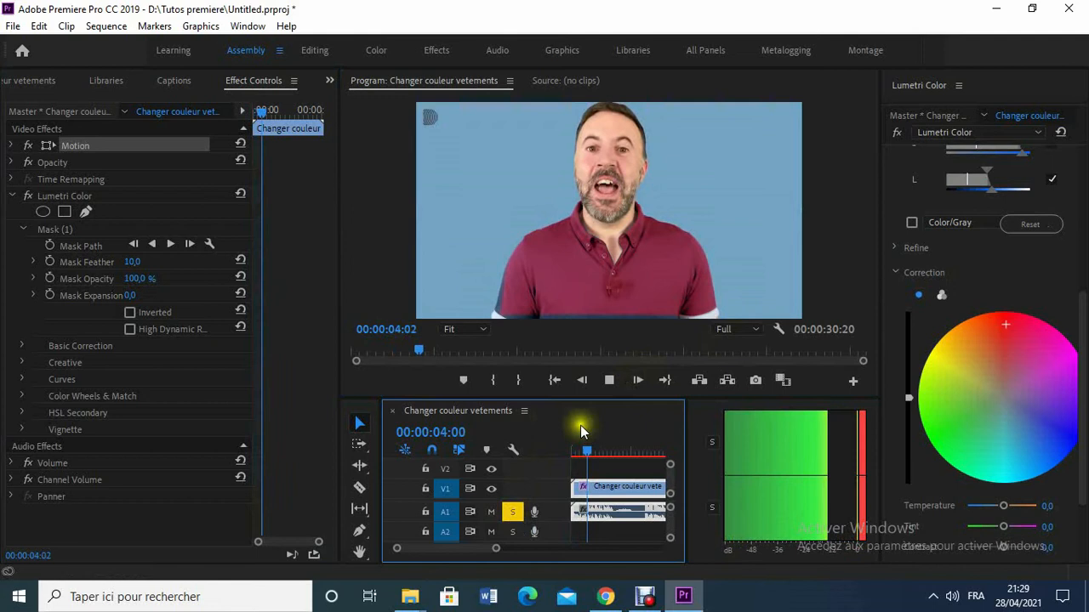
{"action": "left_click", "coordinate": [614, 377]}
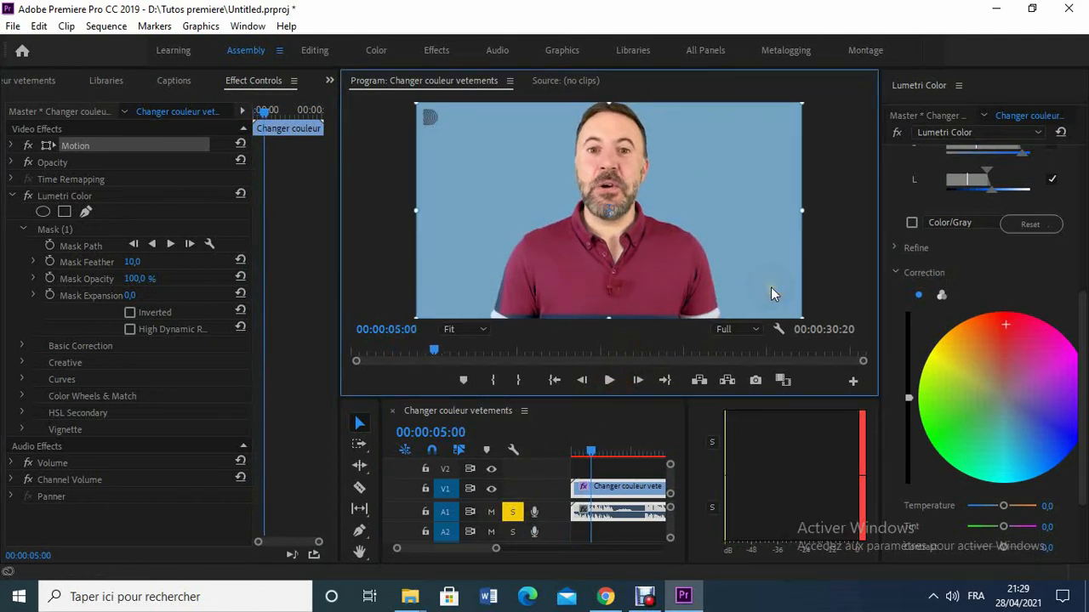
Shift the shirt's correction colour to green and play the sequence to 00:00:07:05 to check it.
{"action": "mouse_move", "coordinate": [1007, 324]}
{"action": "left_mouse_down"}
{"action": "mouse_move", "coordinate": [935, 383]}
{"action": "mouse_move", "coordinate": [892, 452]}
{"action": "mouse_move", "coordinate": [754, 558]}
{"action": "mouse_move", "coordinate": [1008, 323]}
{"action": "mouse_move", "coordinate": [1014, 353]}
{"action": "mouse_move", "coordinate": [1085, 373]}
{"action": "mouse_move", "coordinate": [1008, 323]}
{"action": "left_mouse_up"}
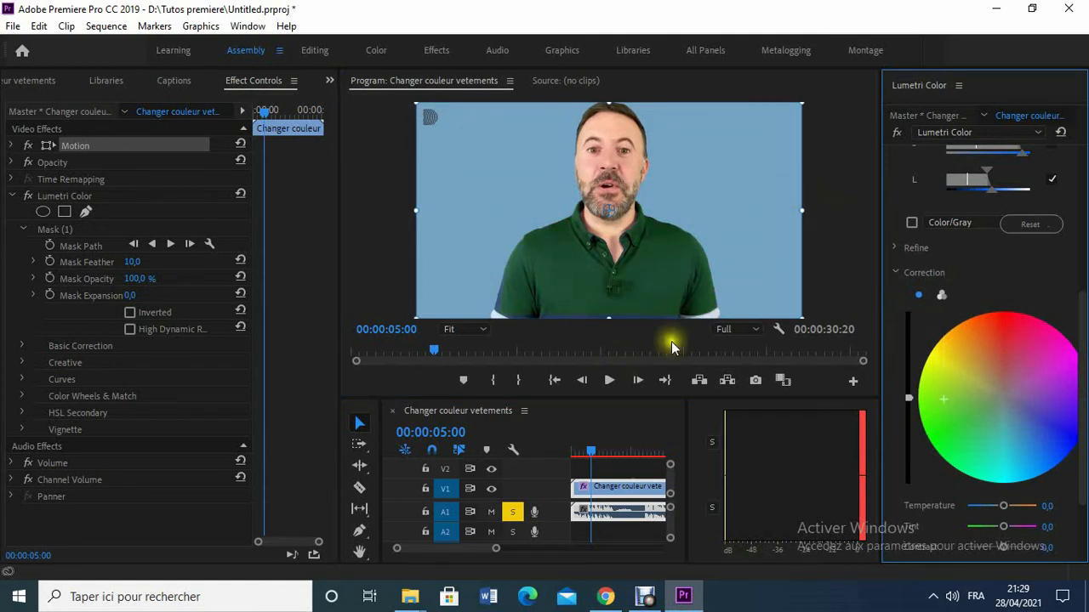
{"action": "left_click", "coordinate": [609, 381]}
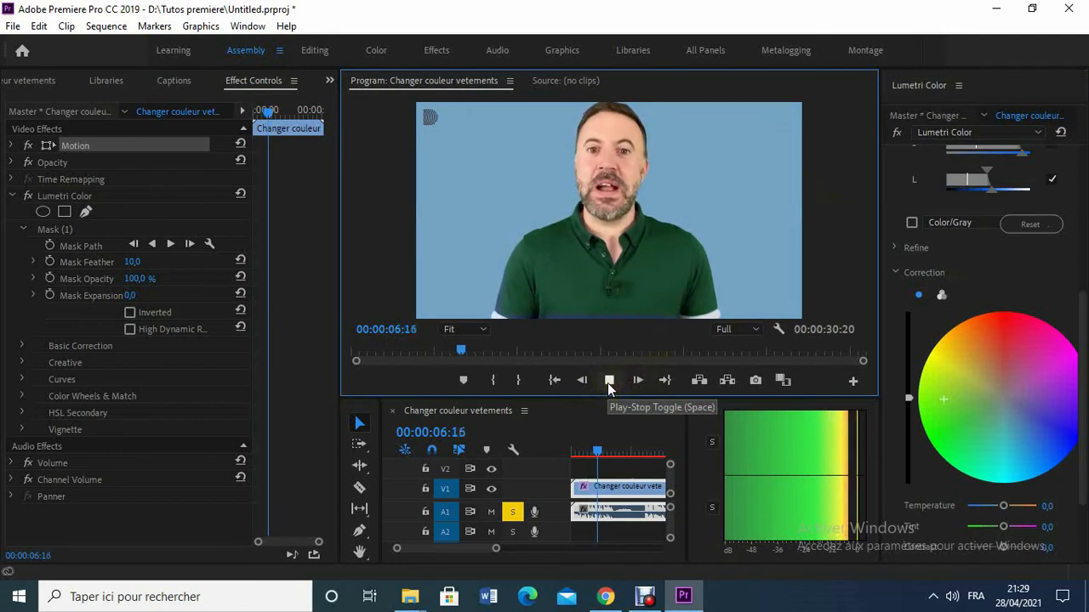
{"action": "left_click", "coordinate": [609, 380]}
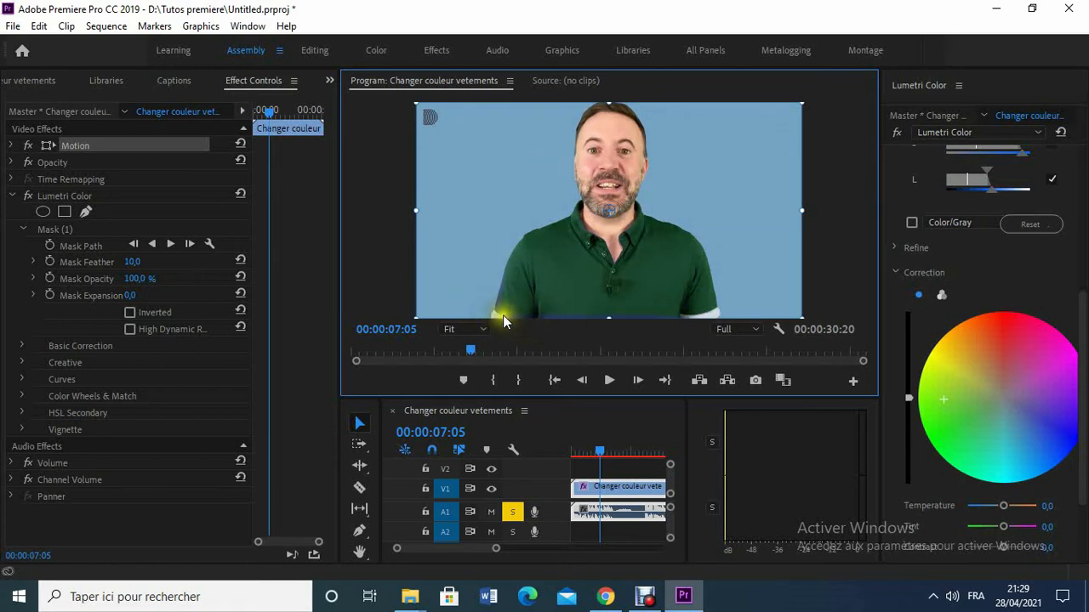
Add a point on the shirt mask's bottom edge and pull both lower corners outward to cover the sleeves.
{"action": "left_click", "coordinate": [54, 230]}
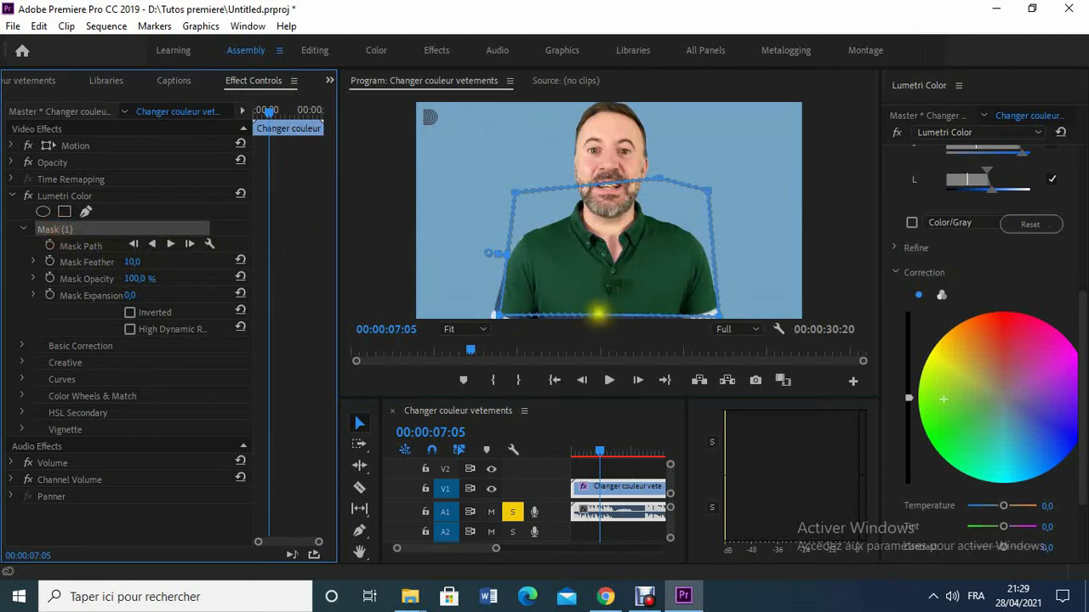
{"action": "left_click", "coordinate": [599, 319]}
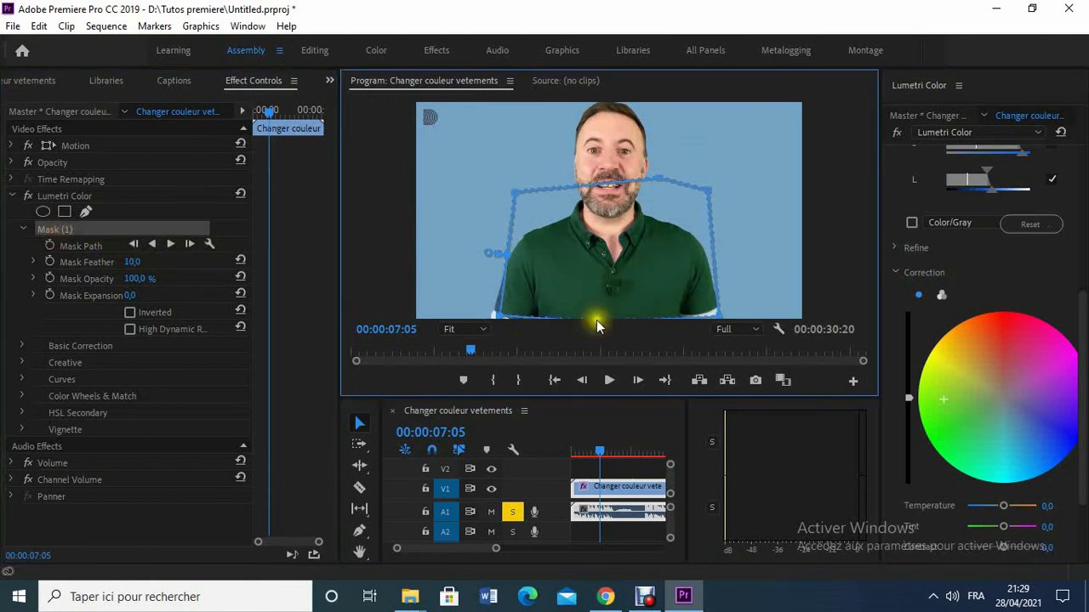
{"action": "left_click", "coordinate": [498, 315]}
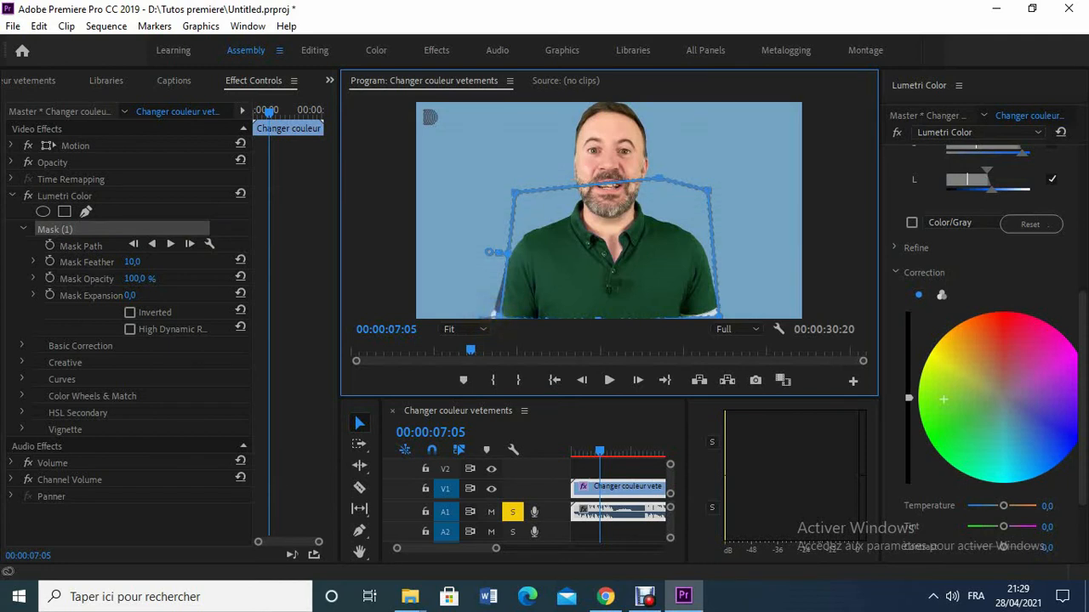
{"action": "left_click_drag", "start_coordinate": [498, 316], "coordinate": [491, 293]}
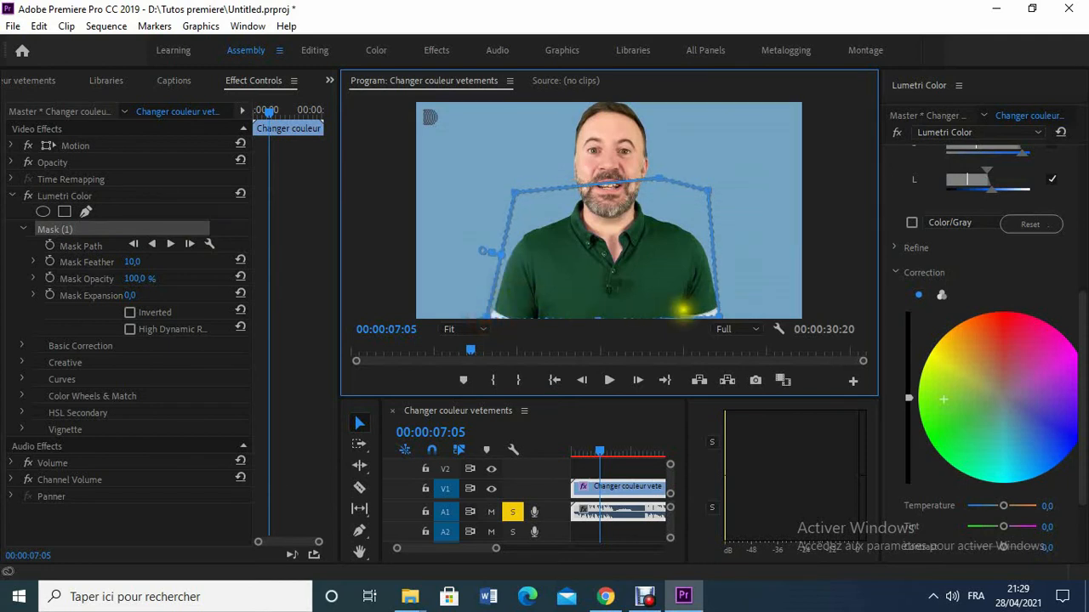
{"action": "left_click", "coordinate": [717, 313]}
{"action": "left_click_drag", "start_coordinate": [717, 313], "coordinate": [730, 319]}
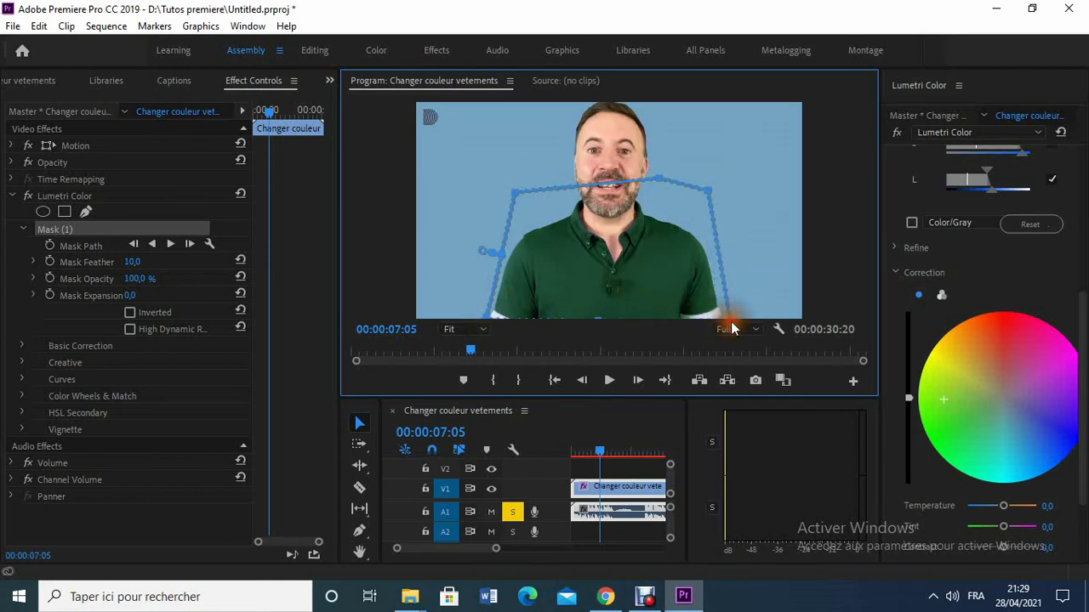
Deselect the mask and play the sequence to 00:00:08:13 to check the green shirt's sleeves.
{"action": "left_click", "coordinate": [609, 381]}
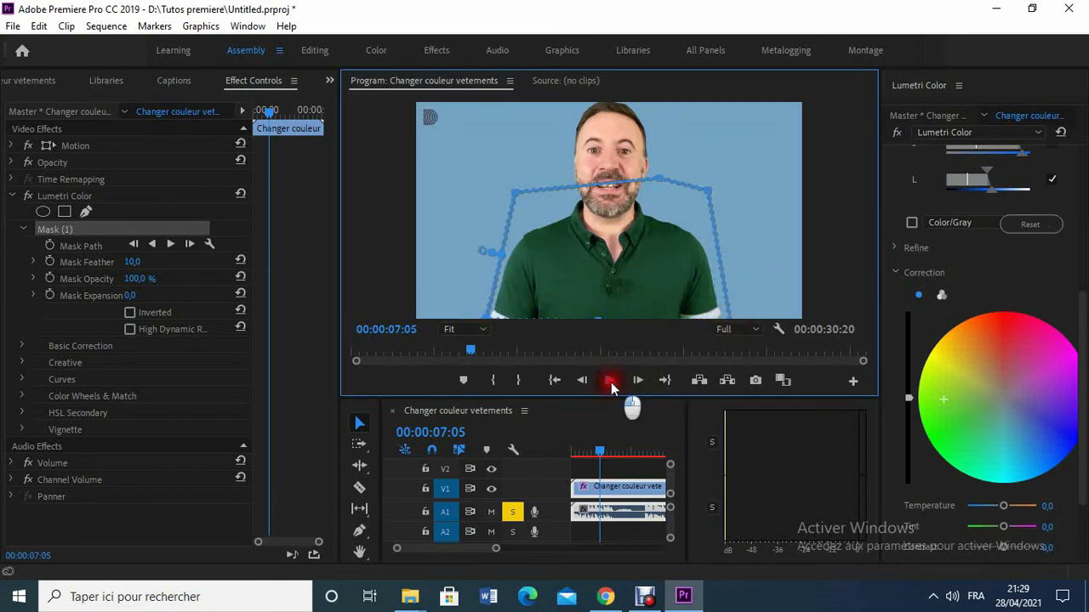
{"action": "left_click", "coordinate": [61, 147]}
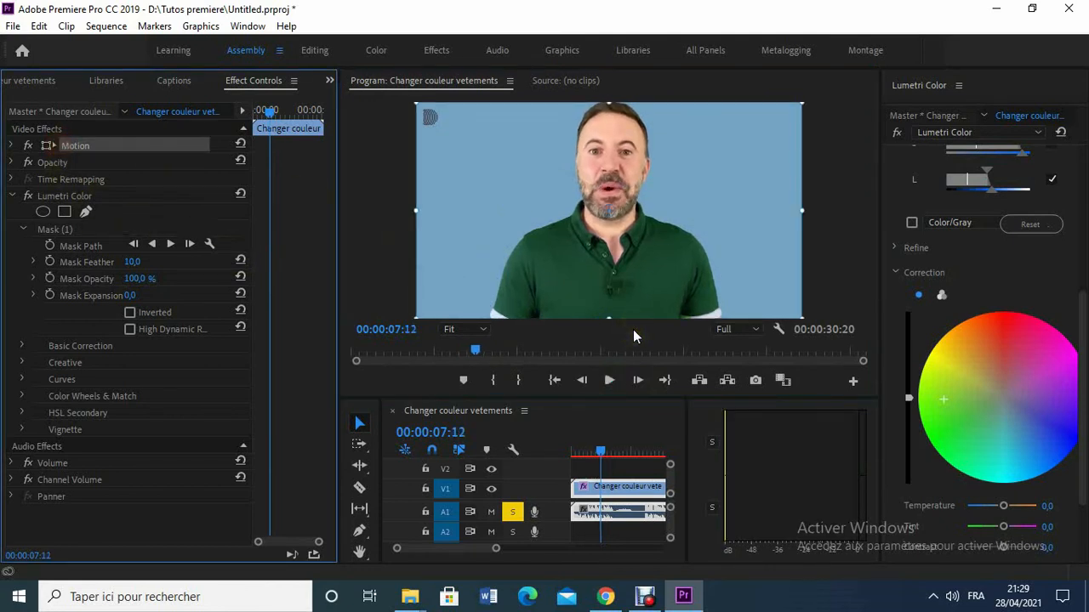
{"action": "left_click", "coordinate": [611, 382]}
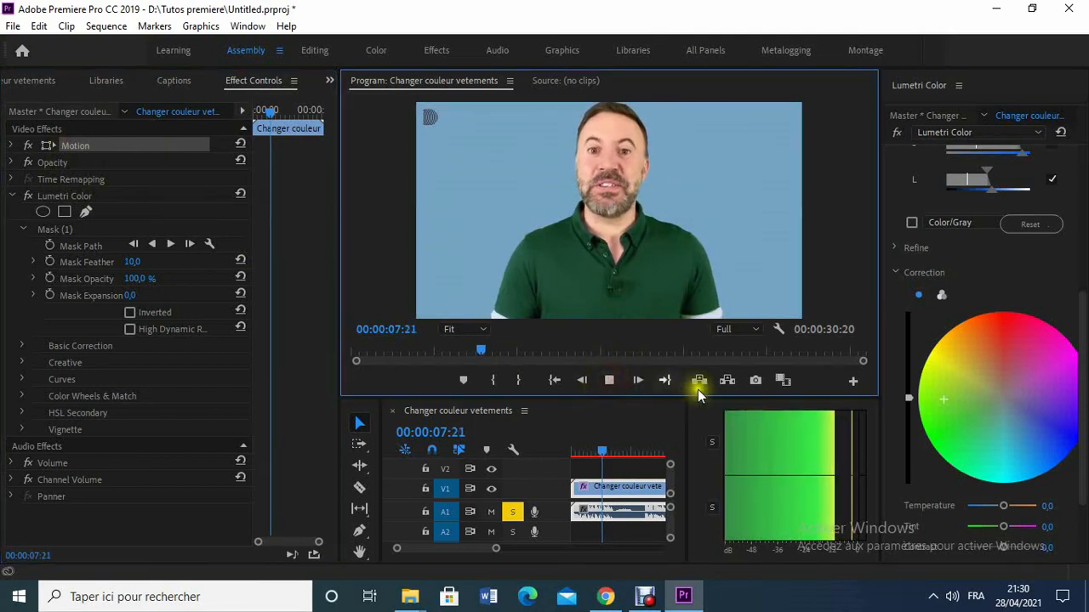
{"action": "left_click", "coordinate": [610, 381]}
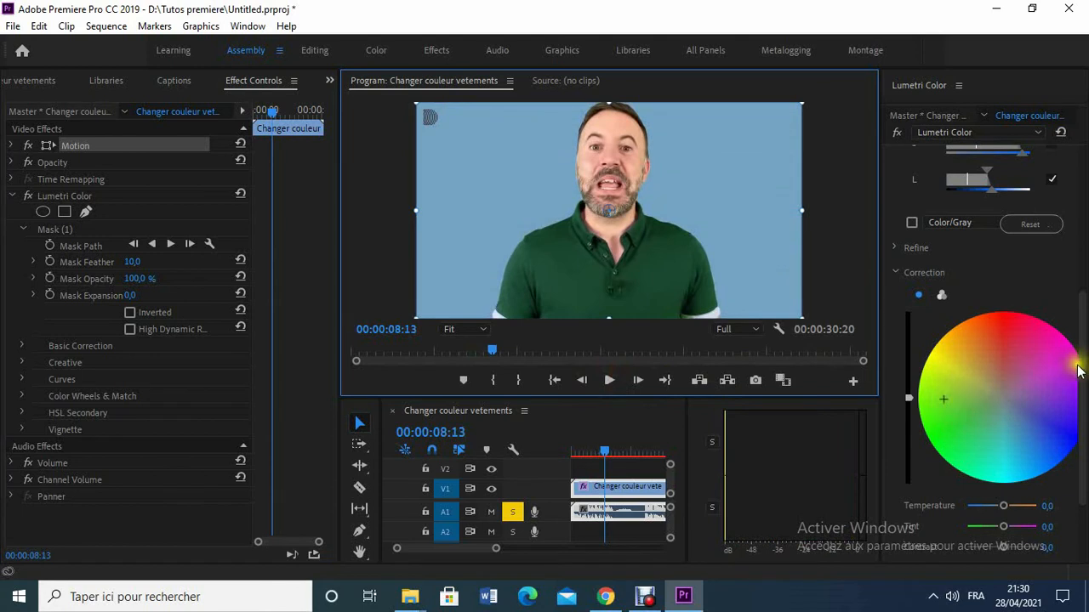
Turn on the HSL Secondary Color/Gray preview to inspect the keyed shirt area, then turn the preview off.
{"action": "left_click_drag", "start_coordinate": [1082, 365], "coordinate": [1085, 199]}
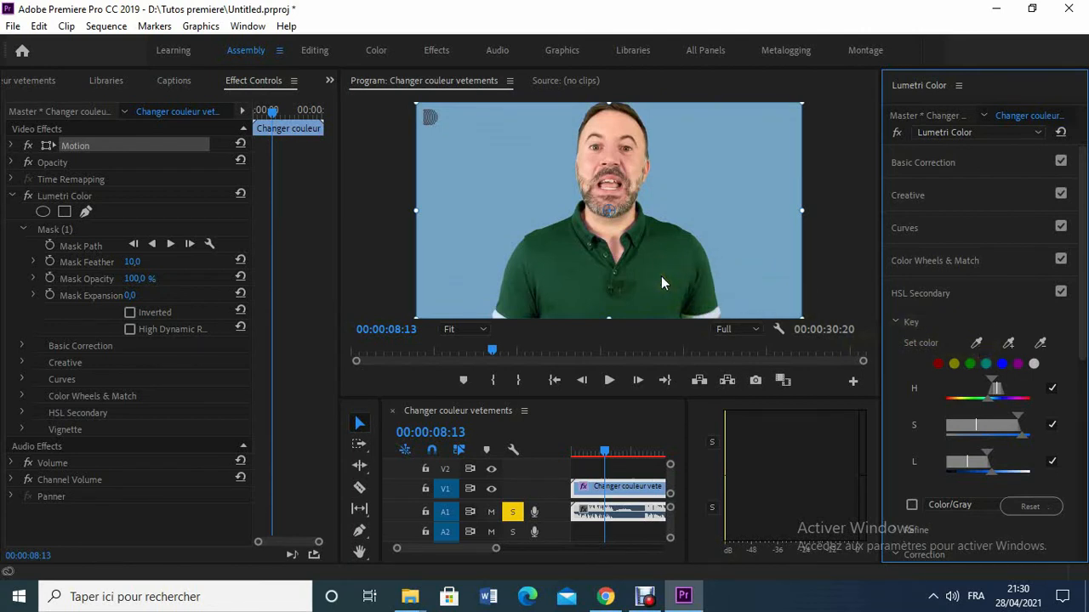
{"action": "left_click", "coordinate": [911, 504]}
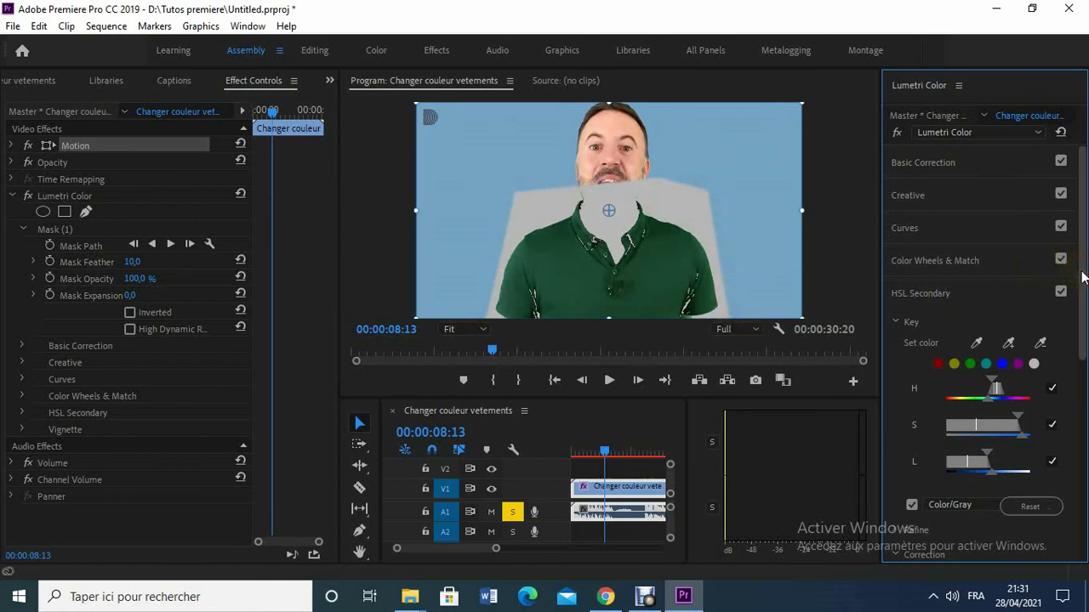
{"action": "left_click_drag", "start_coordinate": [1078, 267], "coordinate": [1074, 432]}
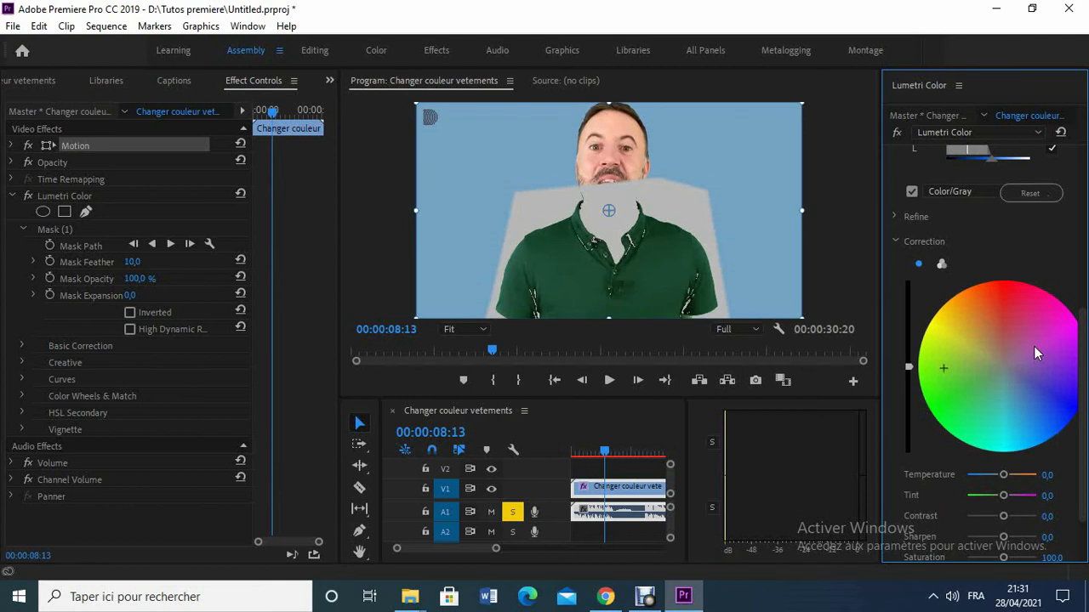
{"action": "left_click", "coordinate": [912, 193]}
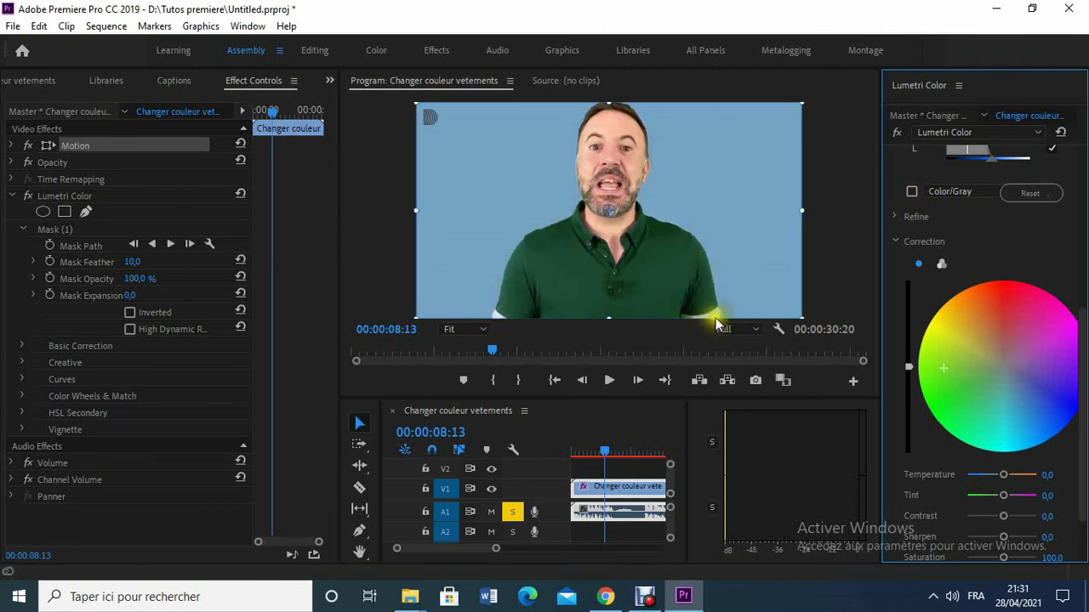
Open the media export settings for the sequence.
{"action": "left_click", "coordinate": [13, 25]}
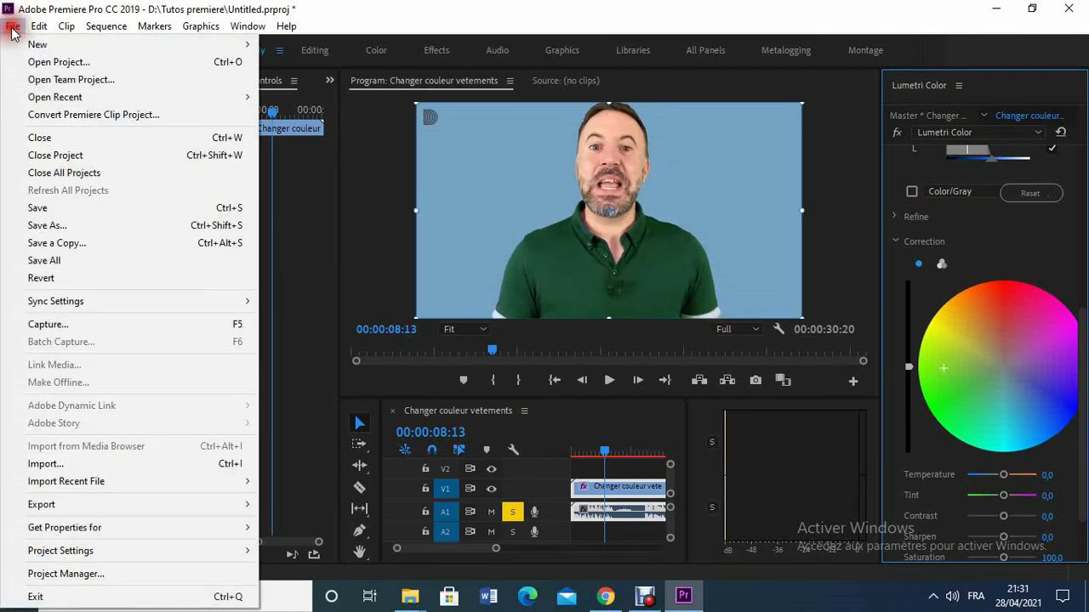
{"action": "mouse_move", "coordinate": [74, 504]}
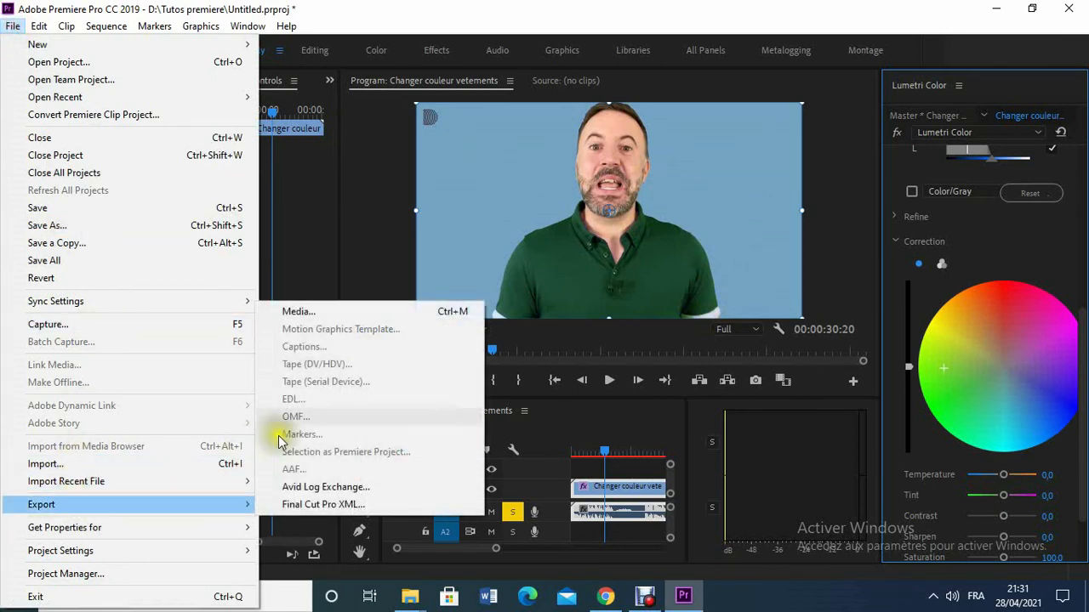
{"action": "left_click", "coordinate": [319, 314]}
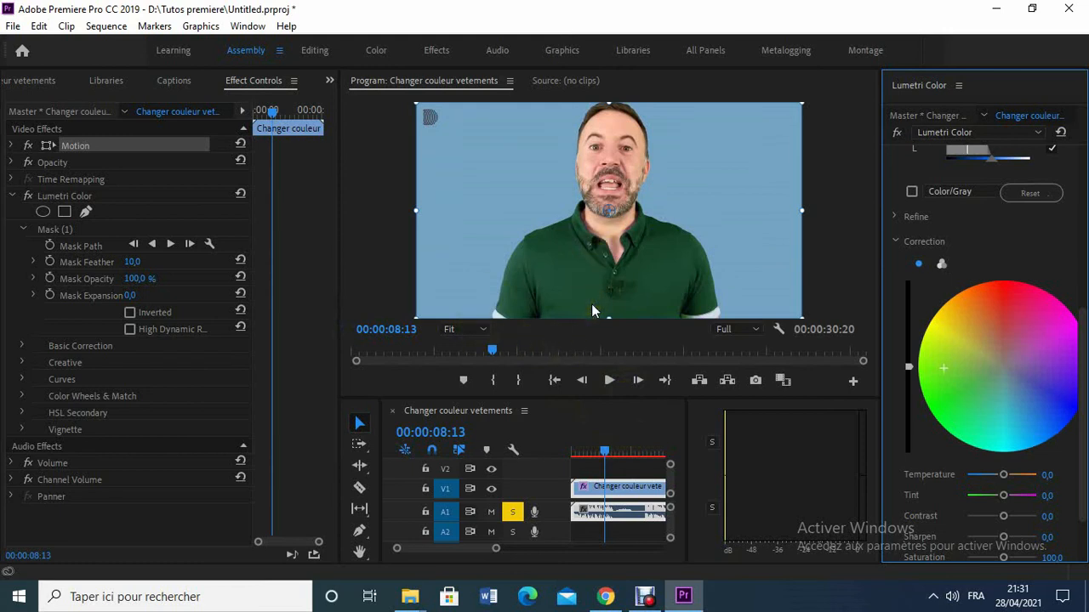
{"action": "left_click", "coordinate": [10, 28]}
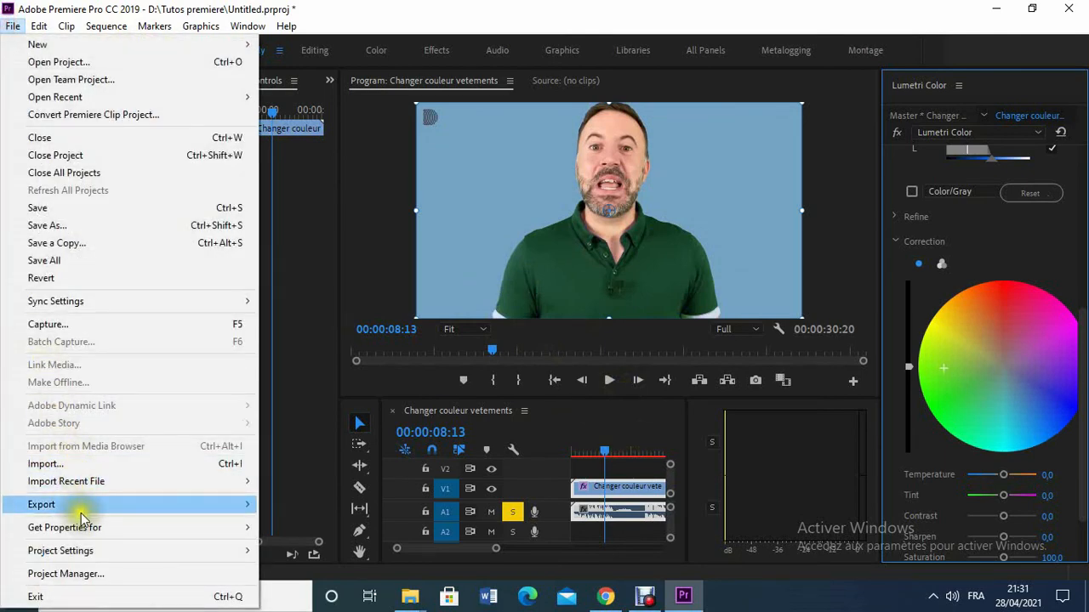
{"action": "mouse_move", "coordinate": [84, 508]}
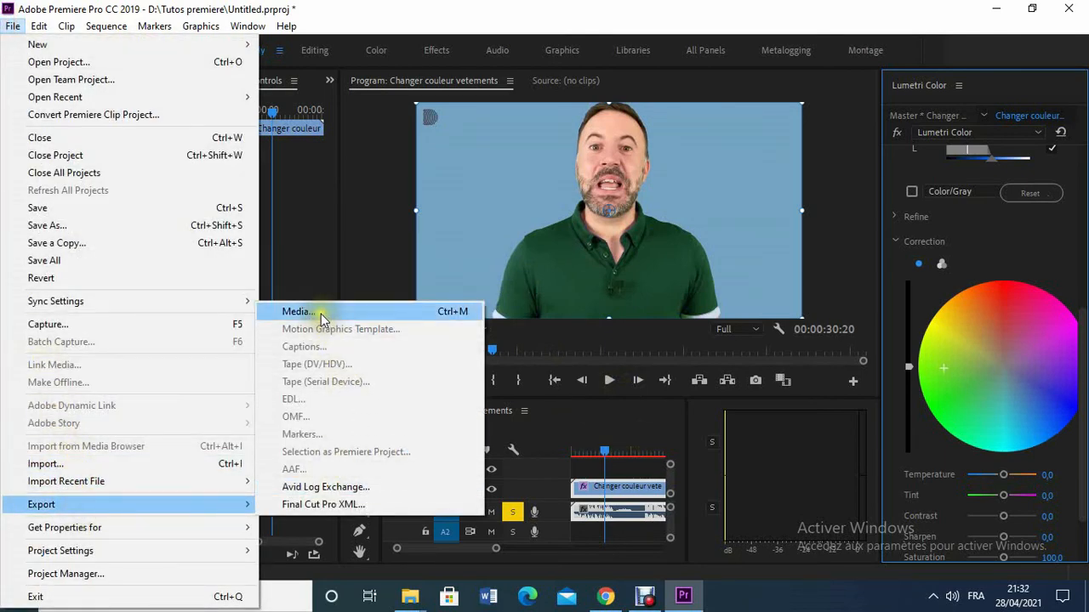
{"action": "left_click", "coordinate": [321, 314]}
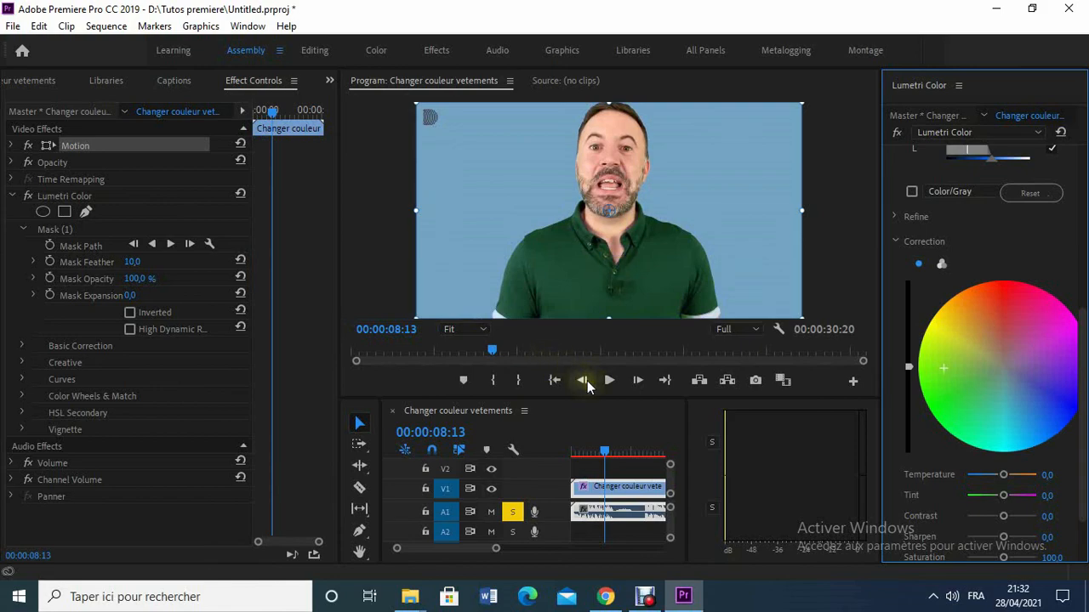
{"action": "left_click", "coordinate": [682, 600]}
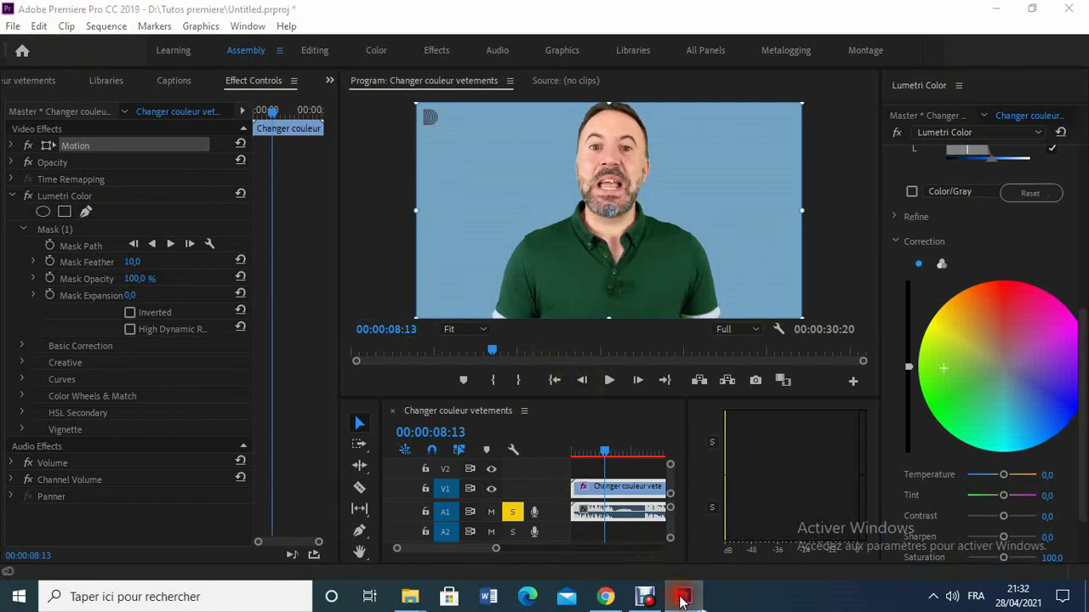
{"action": "left_click", "coordinate": [682, 599]}
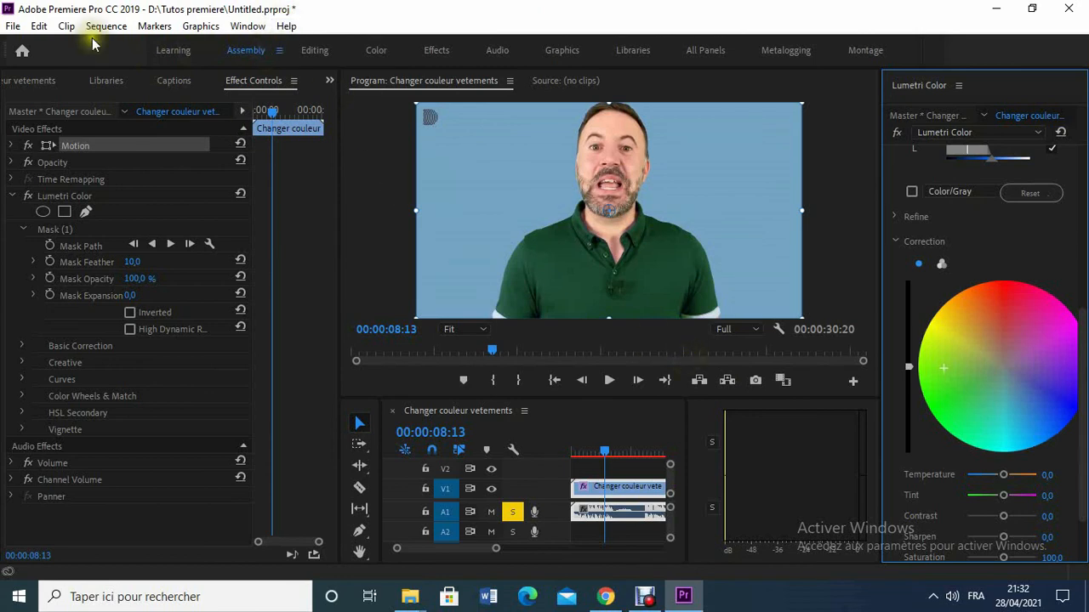
{"action": "left_click", "coordinate": [13, 26]}
{"action": "left_click", "coordinate": [13, 25]}
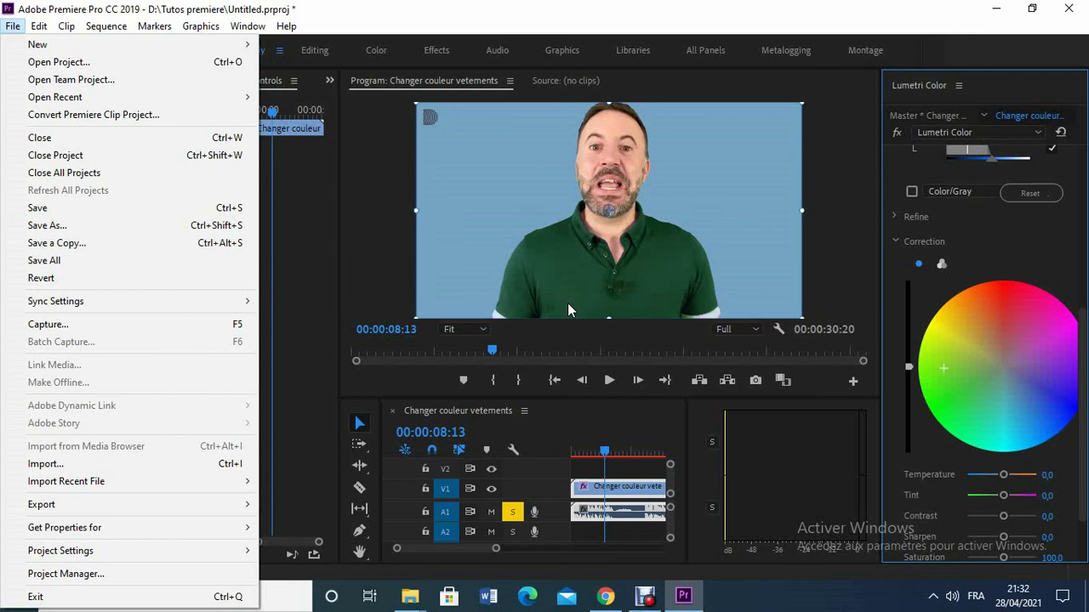
{"action": "left_click", "coordinate": [797, 244]}
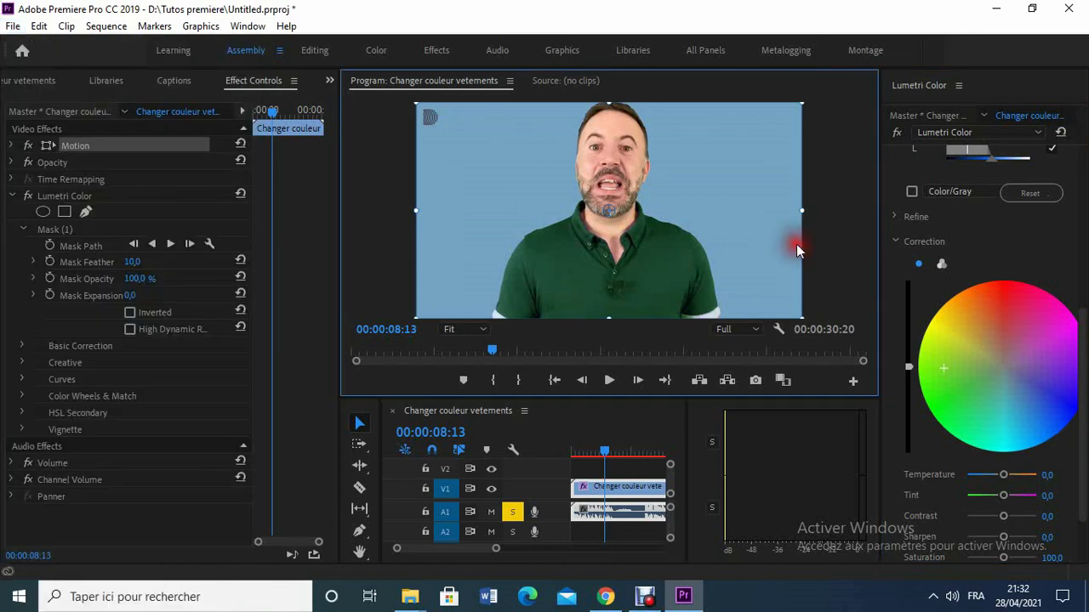